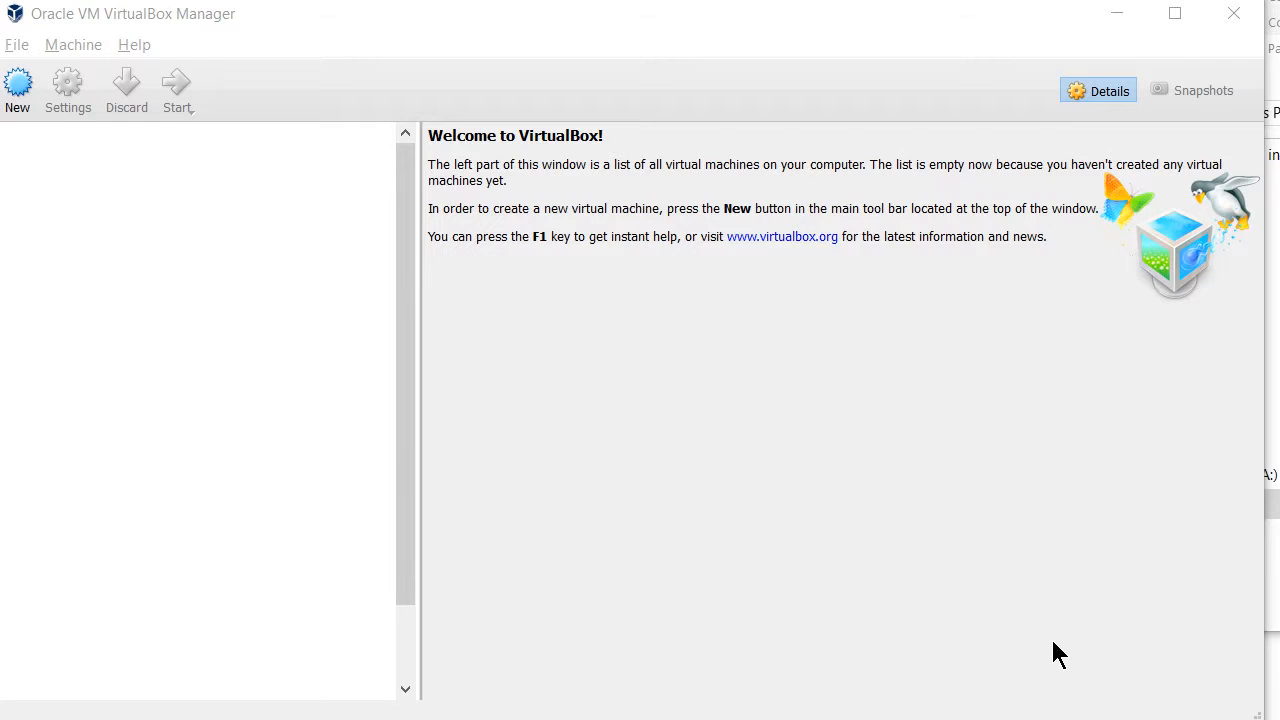
Start a new virtual machine named "sp2016 vbox" with type Microsoft Windows and version Windows 2012 (64-bit).
click(31, 88)
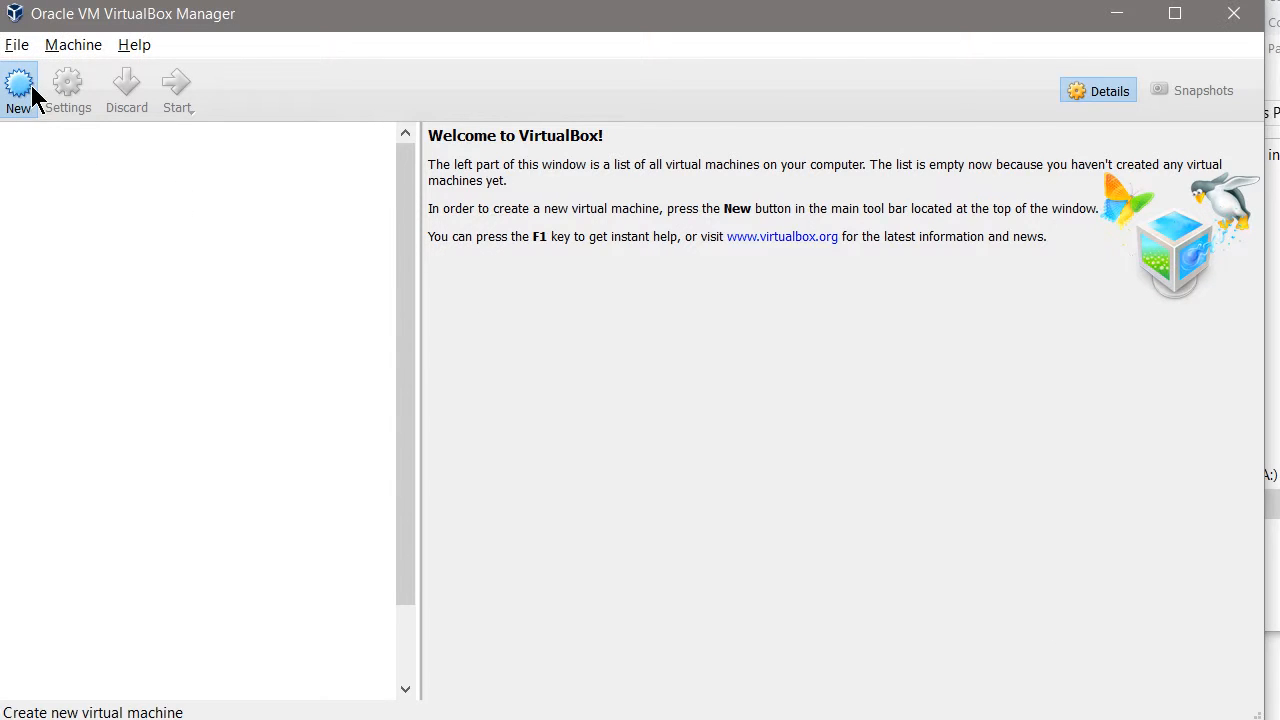
click(20, 88)
text(sp20)
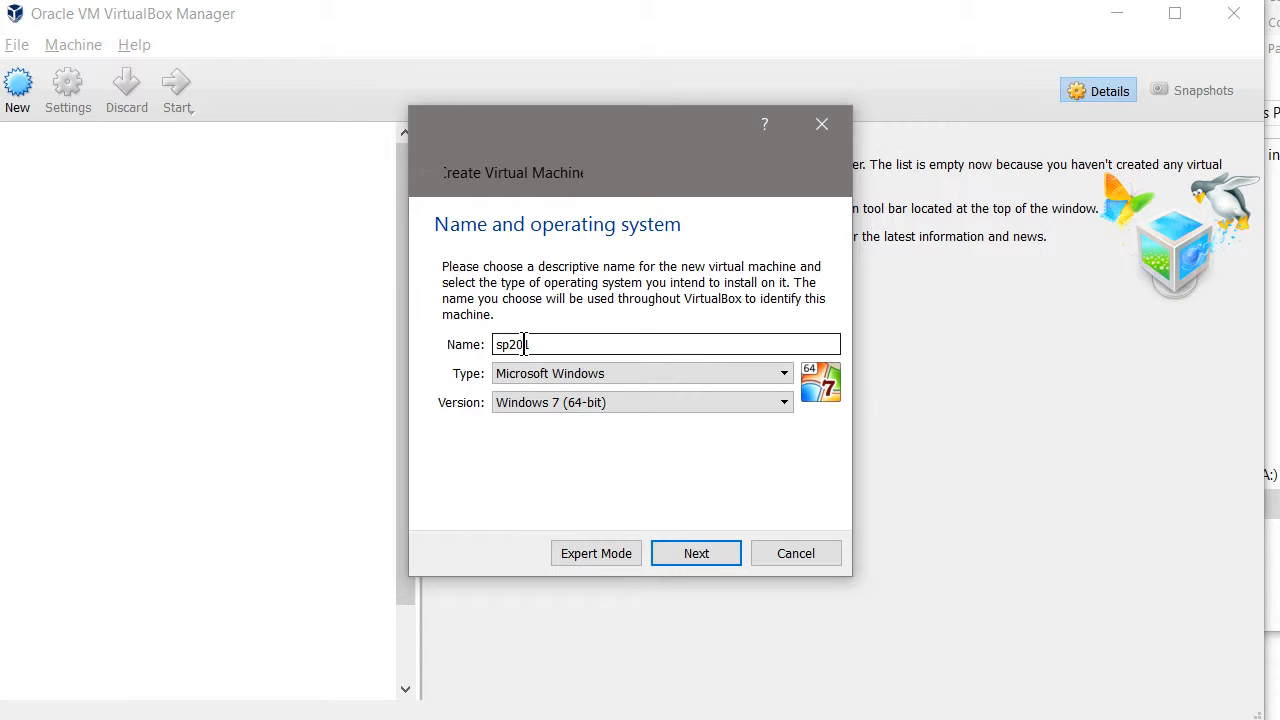
text(16 vbox)
click(595, 405)
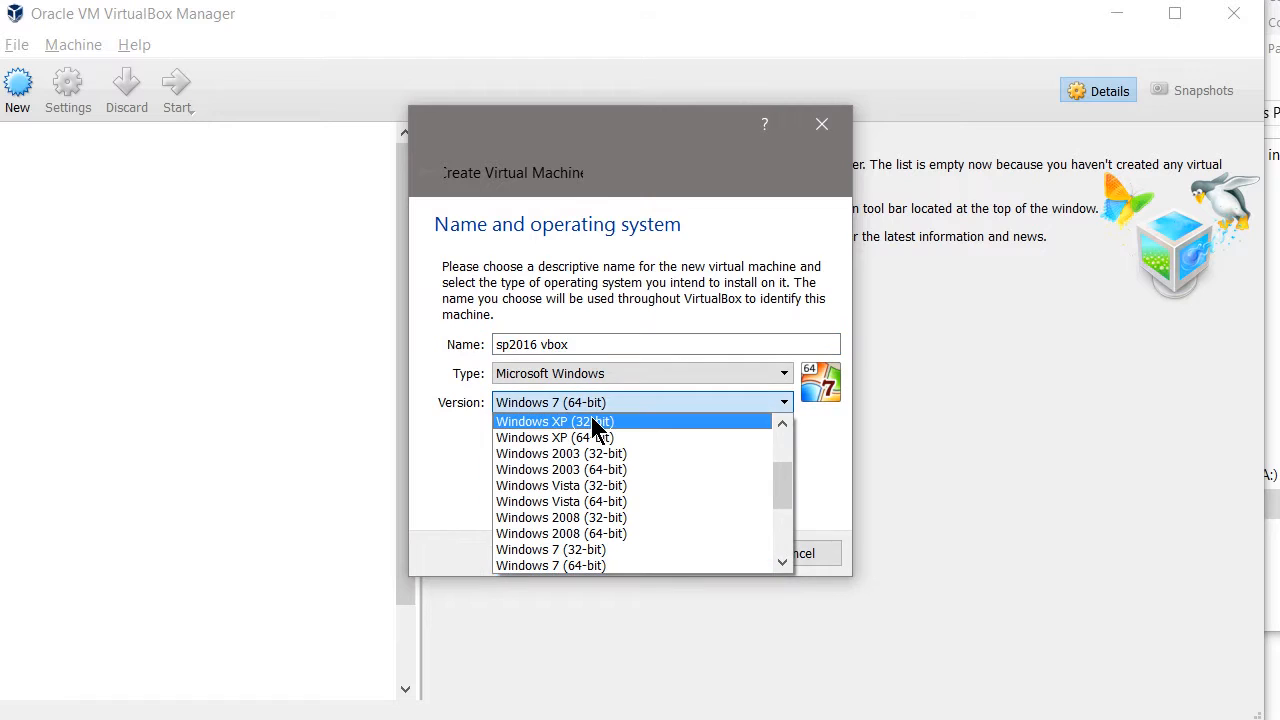
scroll(666, 512, down, 3)
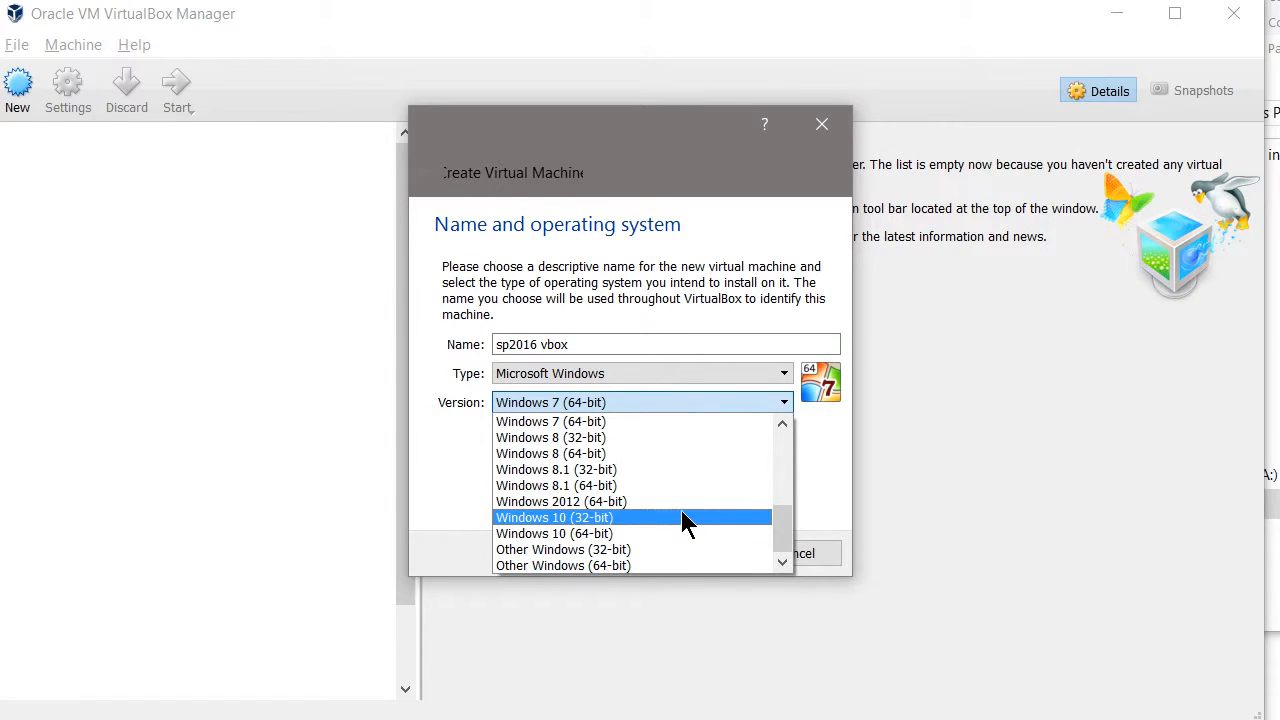
click(686, 502)
click(697, 552)
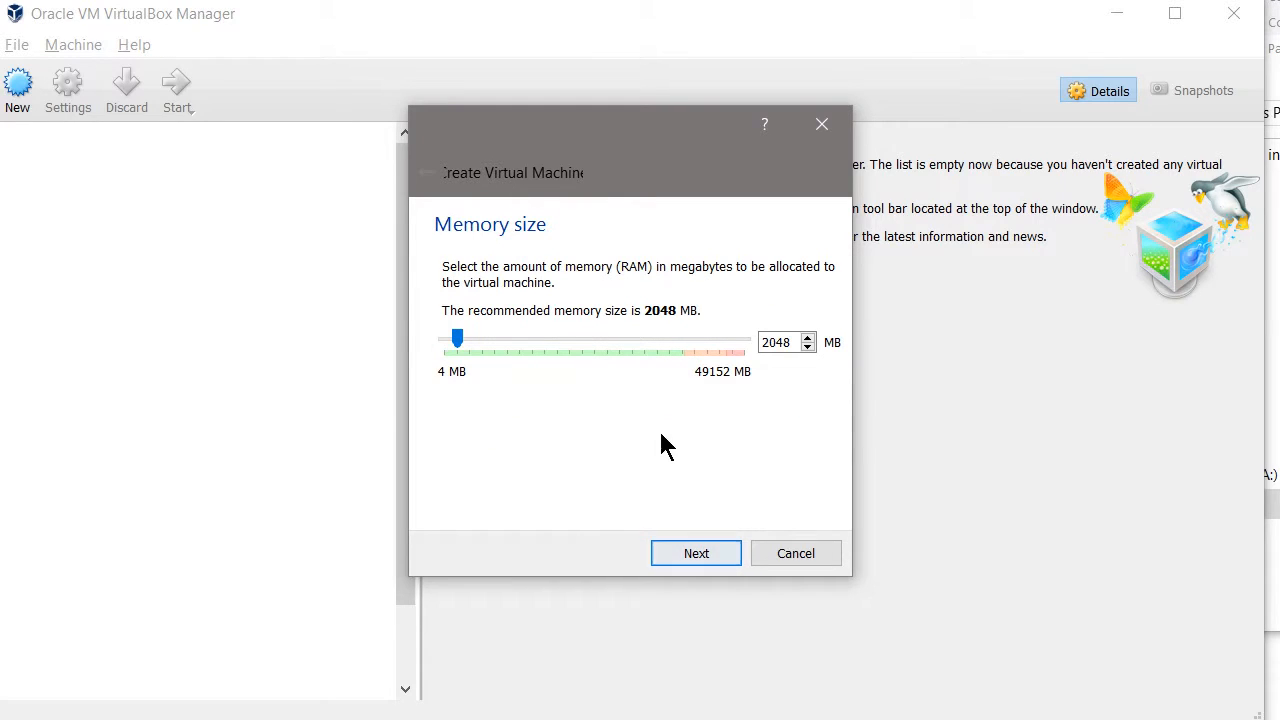
Set the new virtual machine's memory size to 12000 MB and continue to the hard disk choice.
double_click(761, 340)
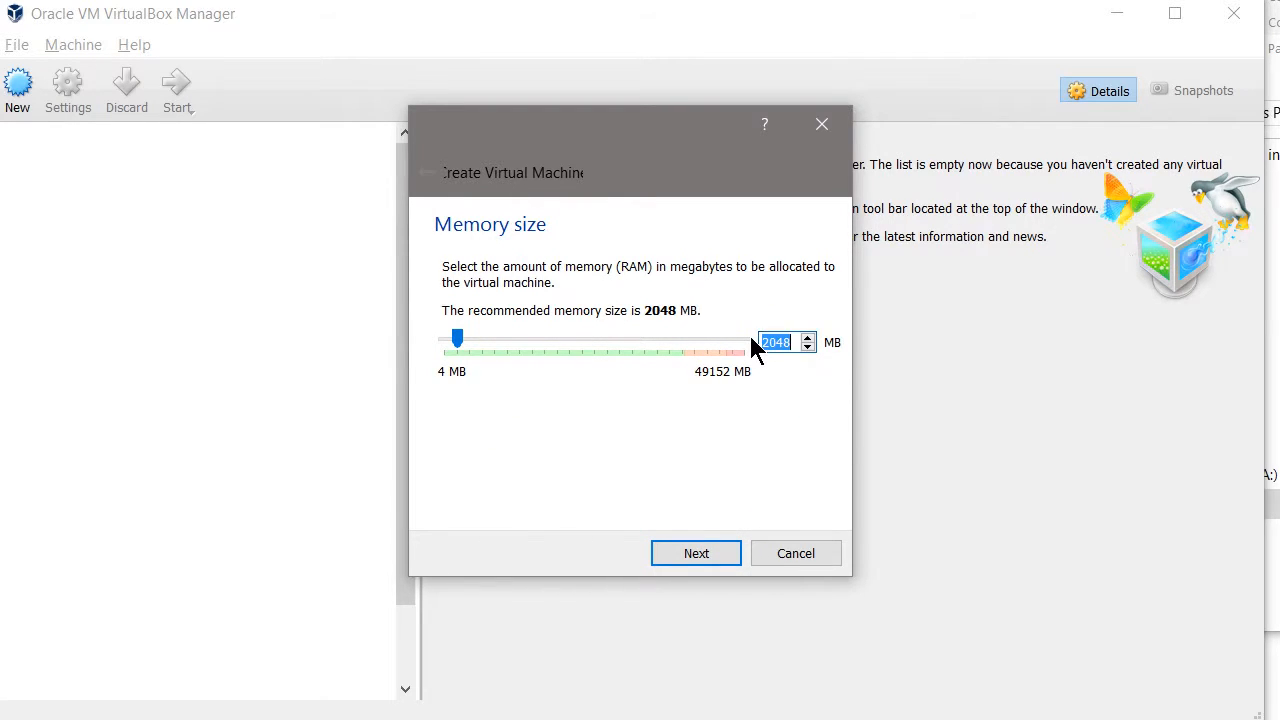
key(Down)
text(12000)
click(712, 556)
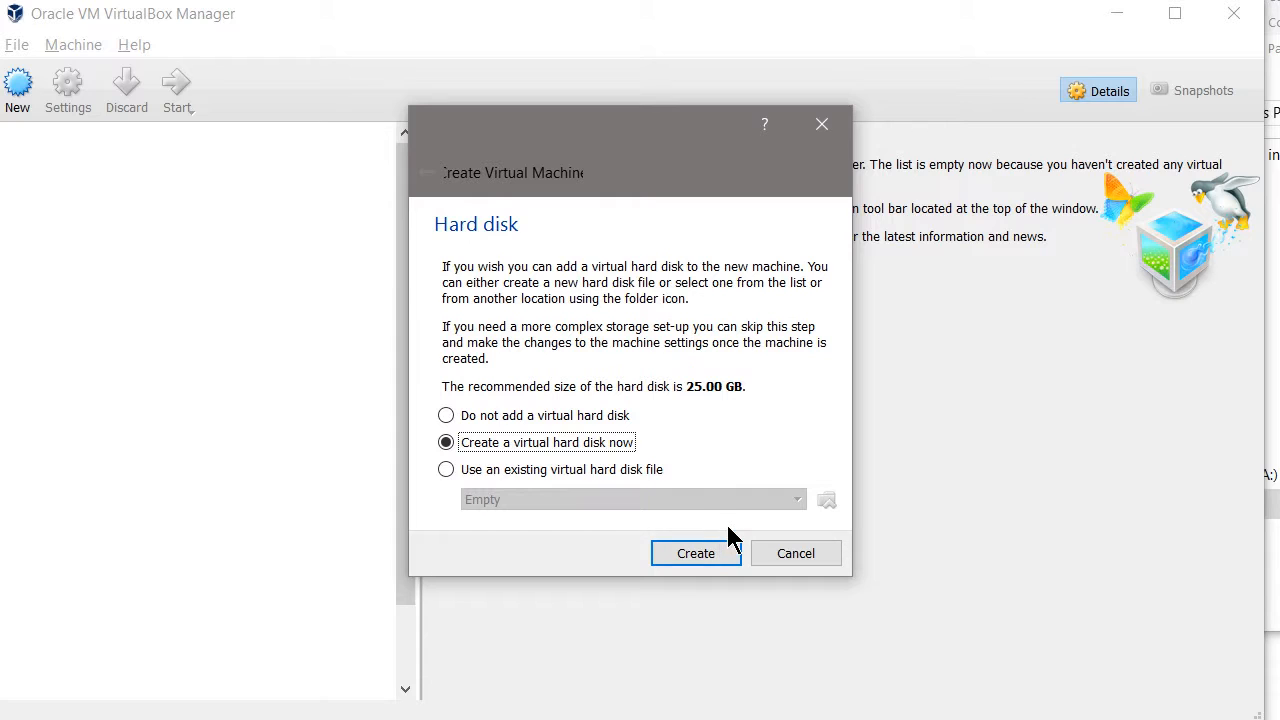
Create a dynamically allocated VDI hard disk of about 100.48 GB at C:\VMs\sp2016vbox\sp2016 vbox.vdi.
click(728, 557)
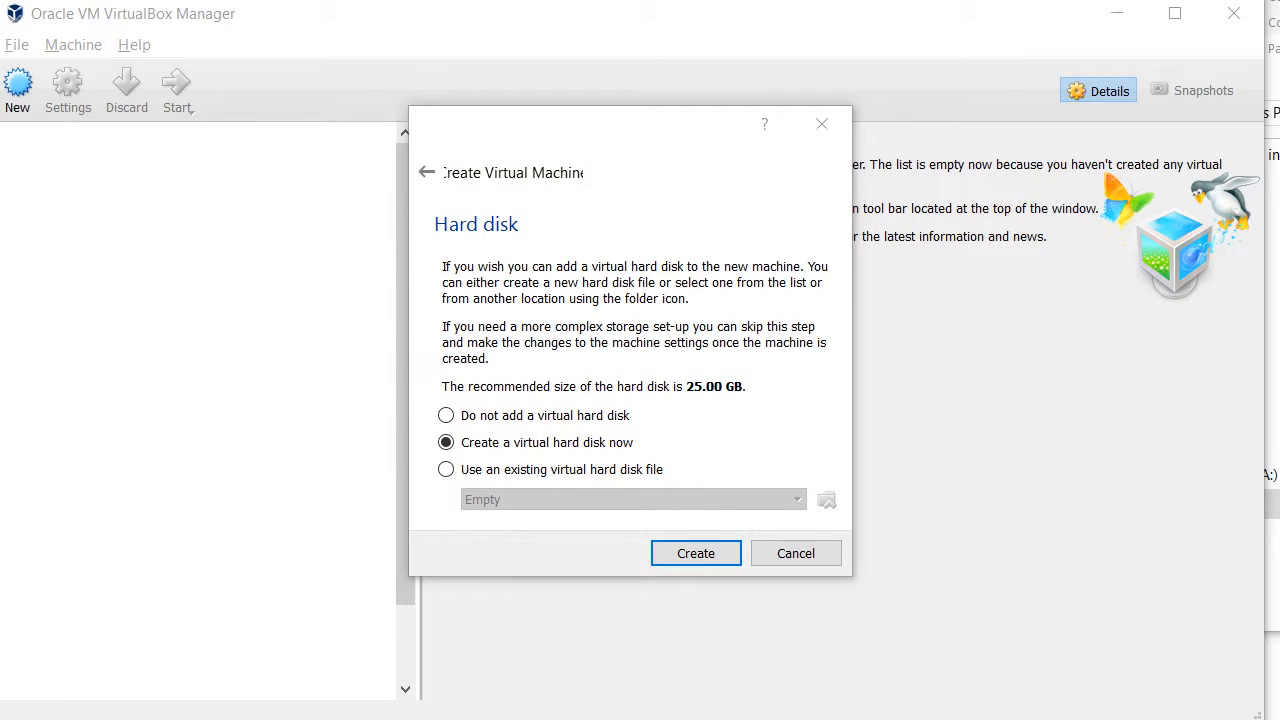
click(706, 557)
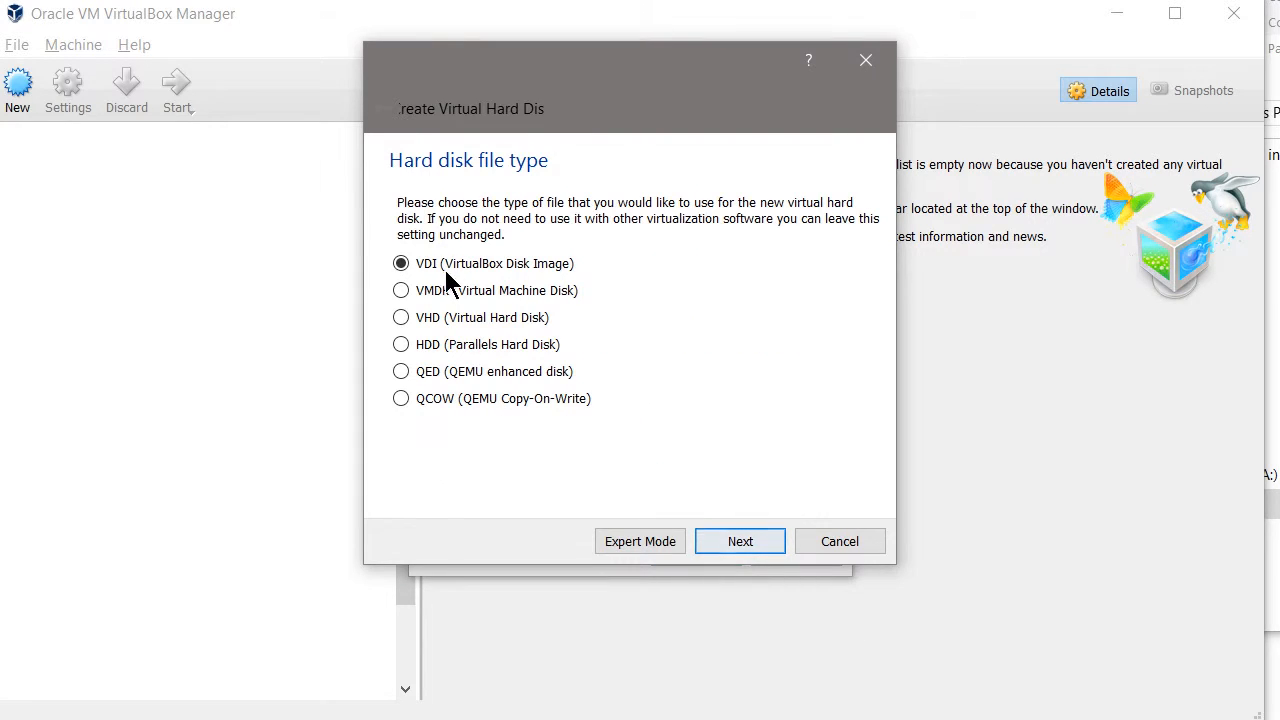
click(751, 555)
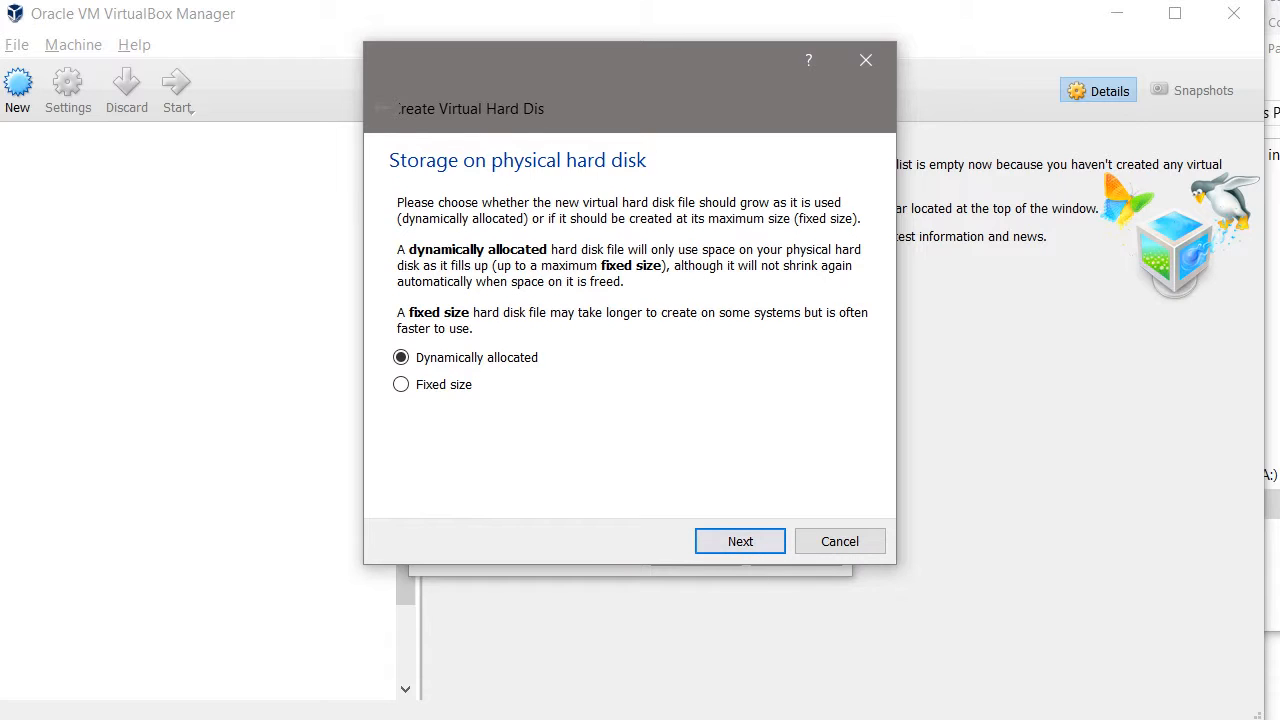
click(751, 546)
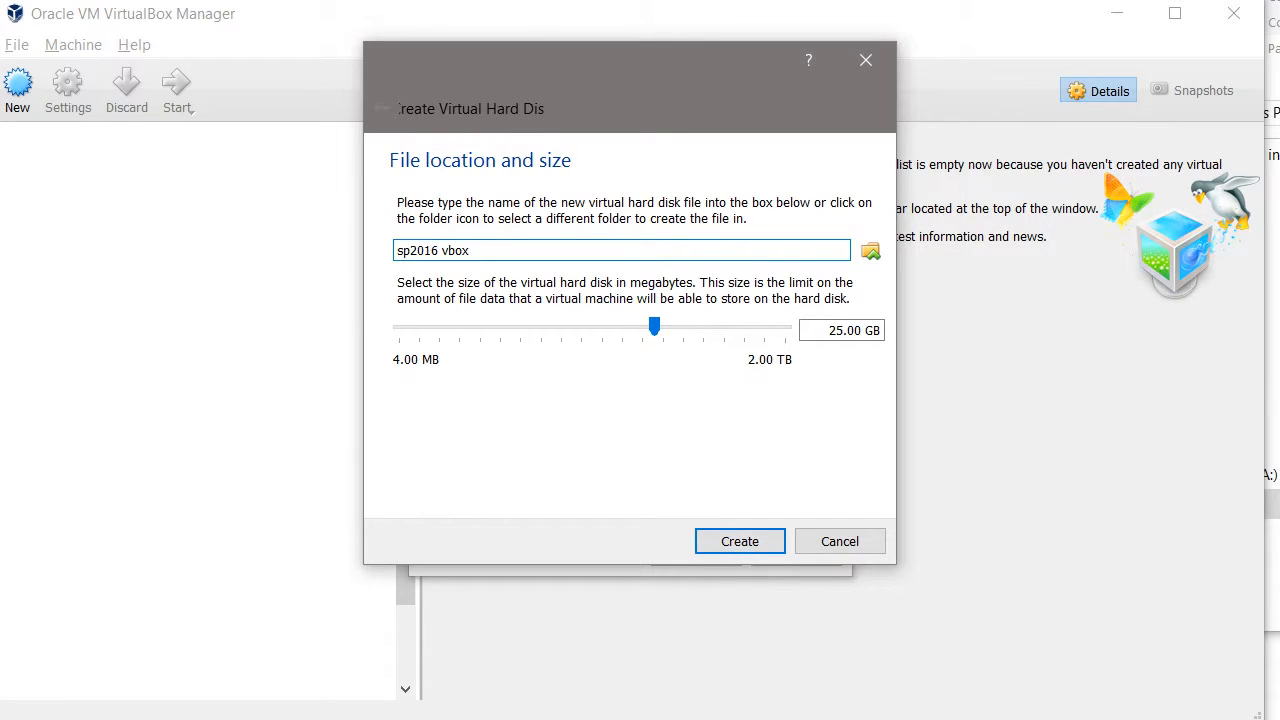
click(518, 250)
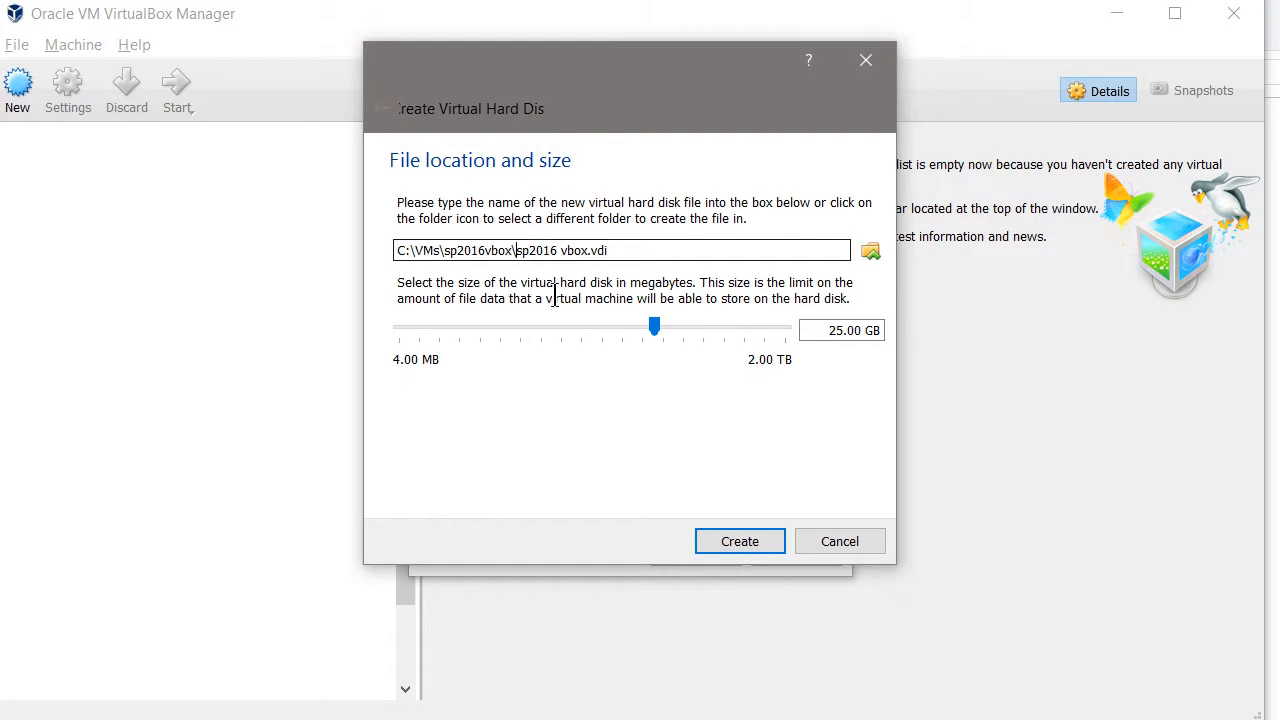
drag(654, 332, 693, 335)
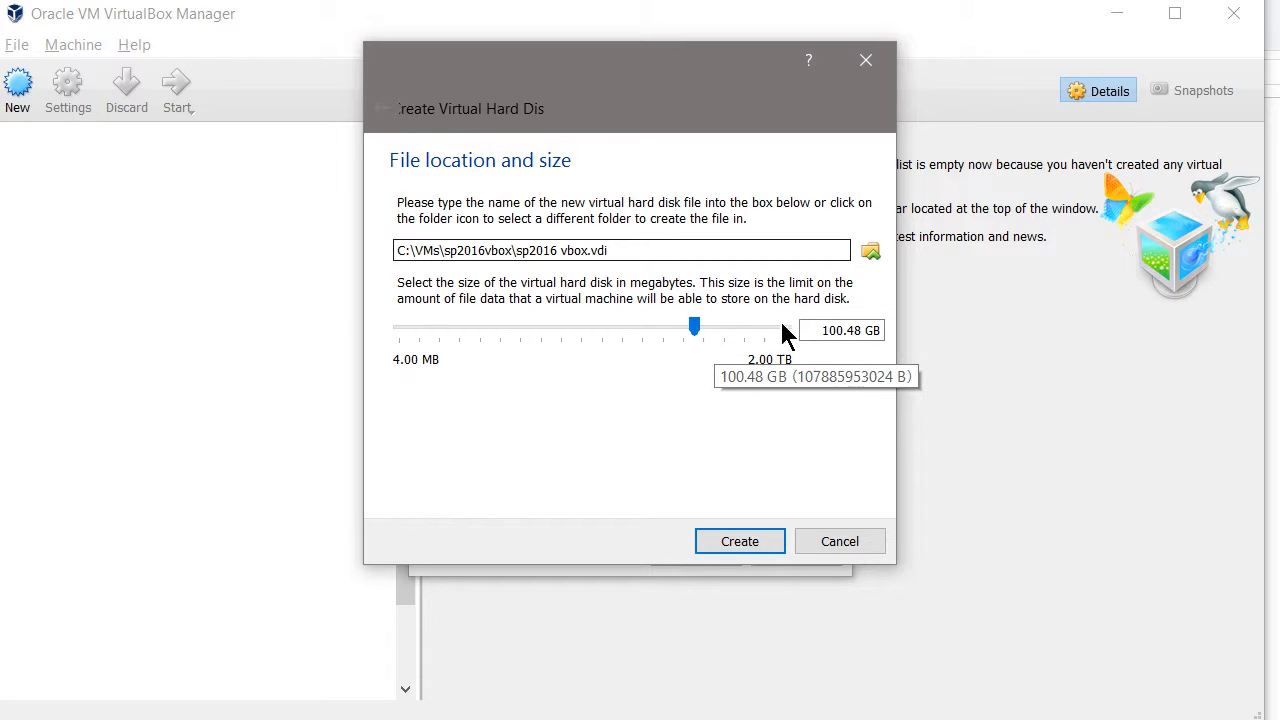
click(752, 550)
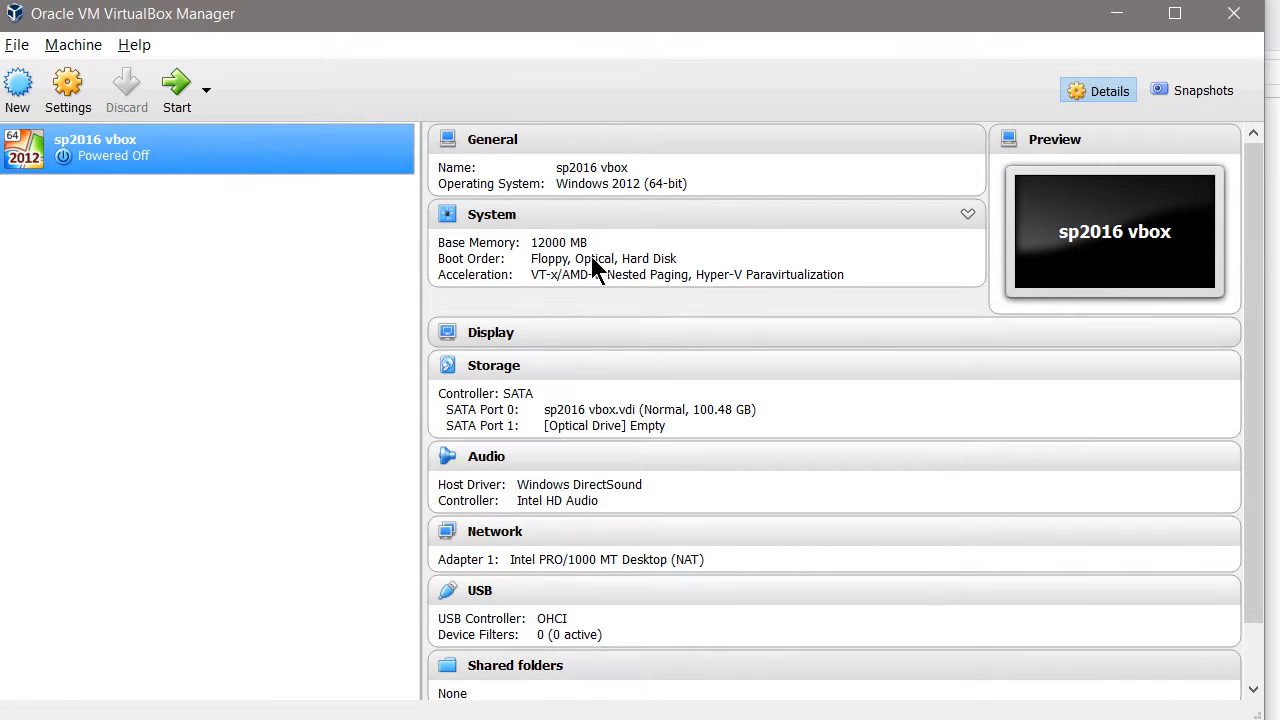
Enable the virtual machine's network Adapter 2 attached to Internal Network, check that Adapter 1 uses NAT, and save the settings.
click(80, 88)
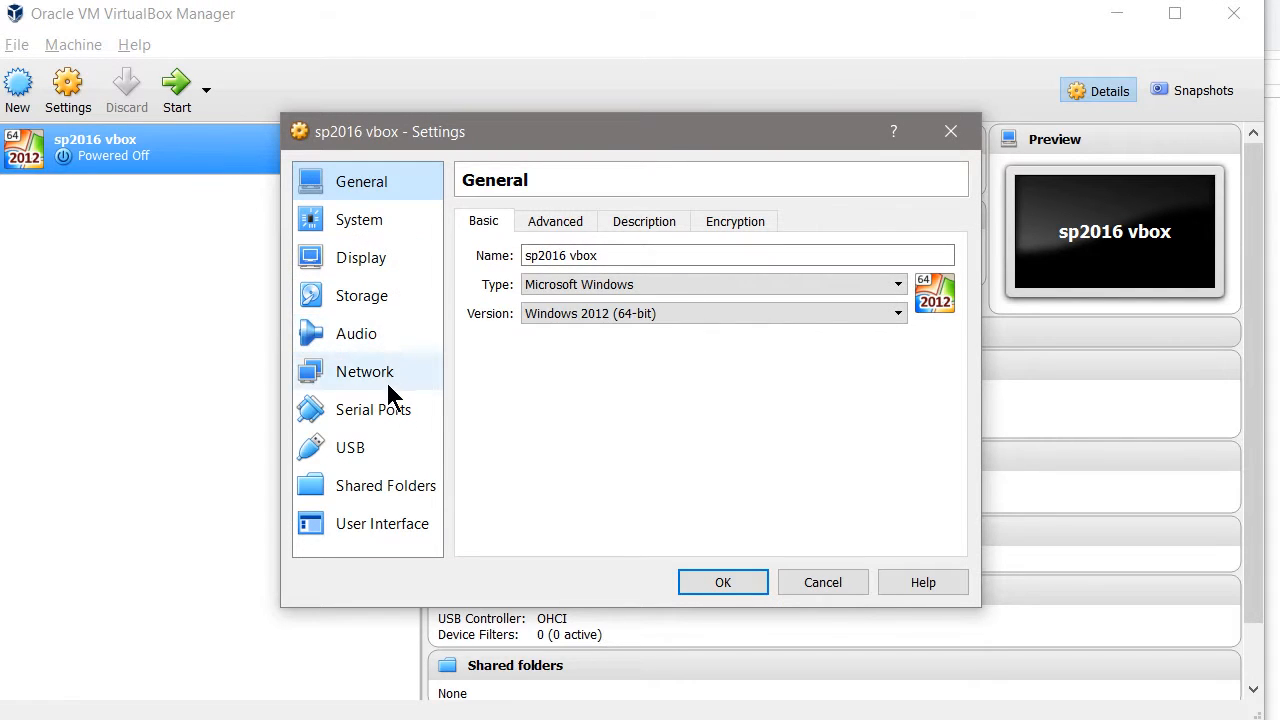
click(391, 372)
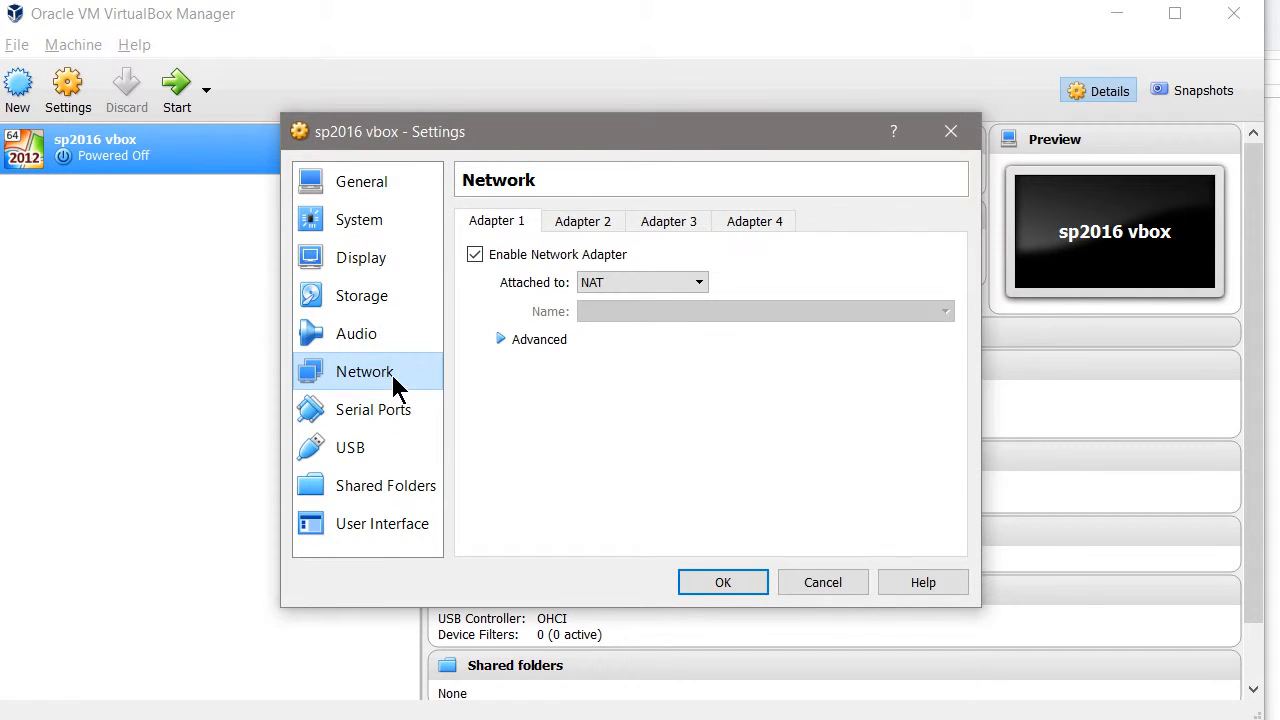
click(578, 224)
click(522, 253)
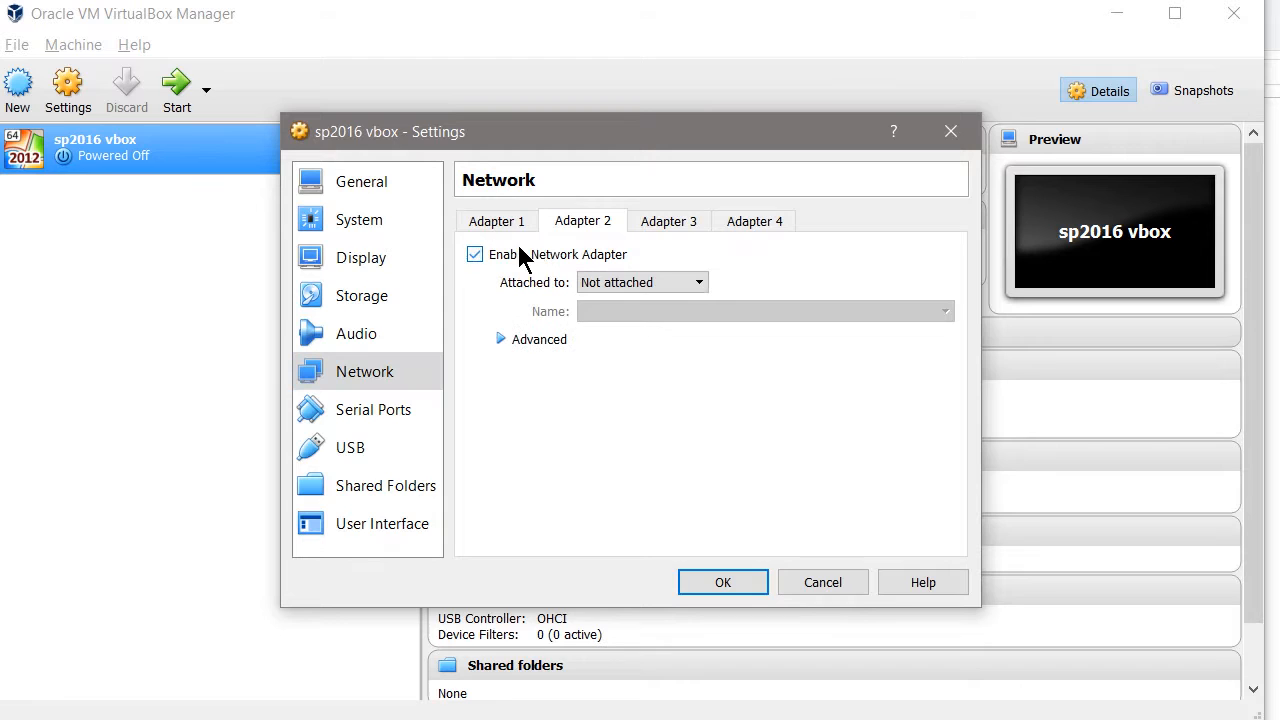
click(660, 284)
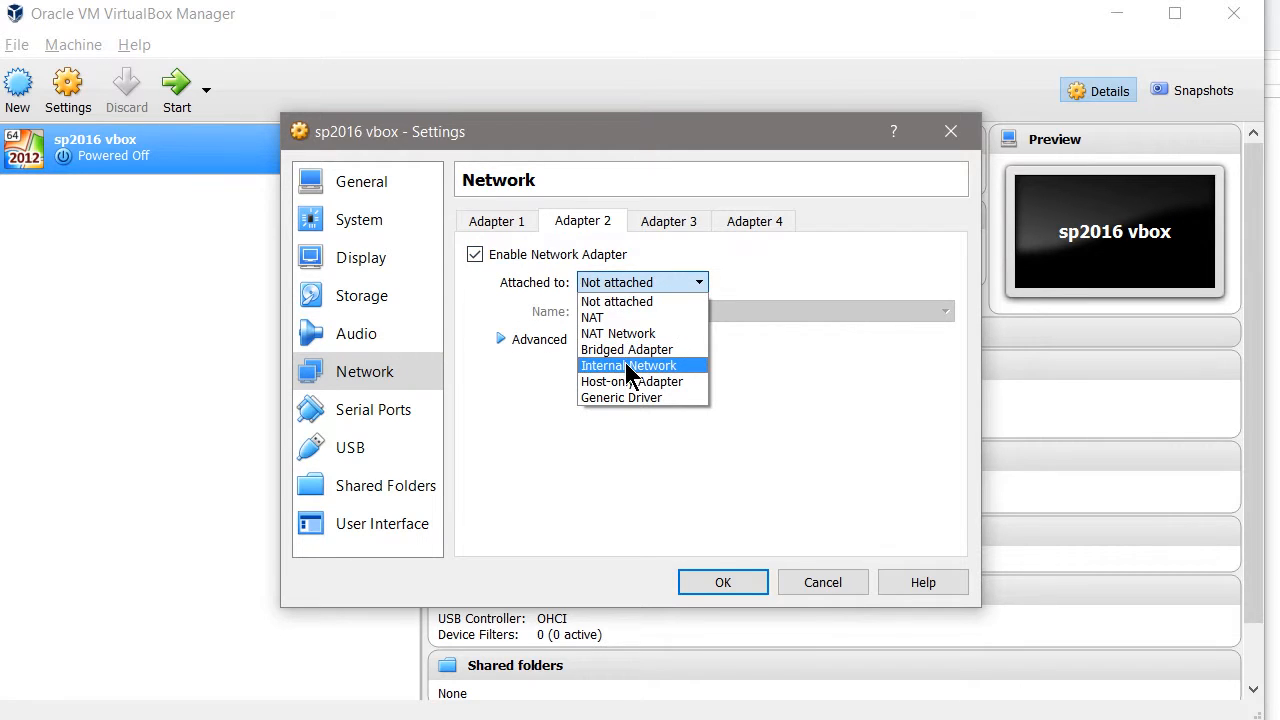
click(630, 367)
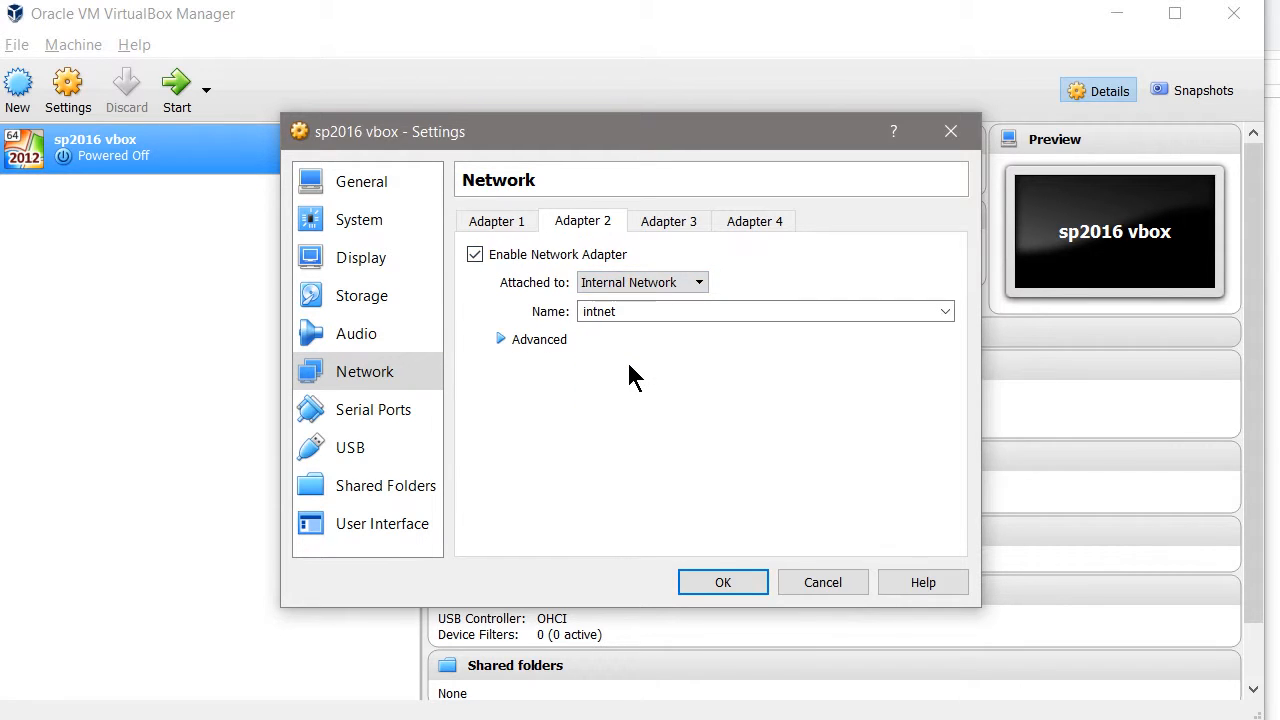
click(496, 221)
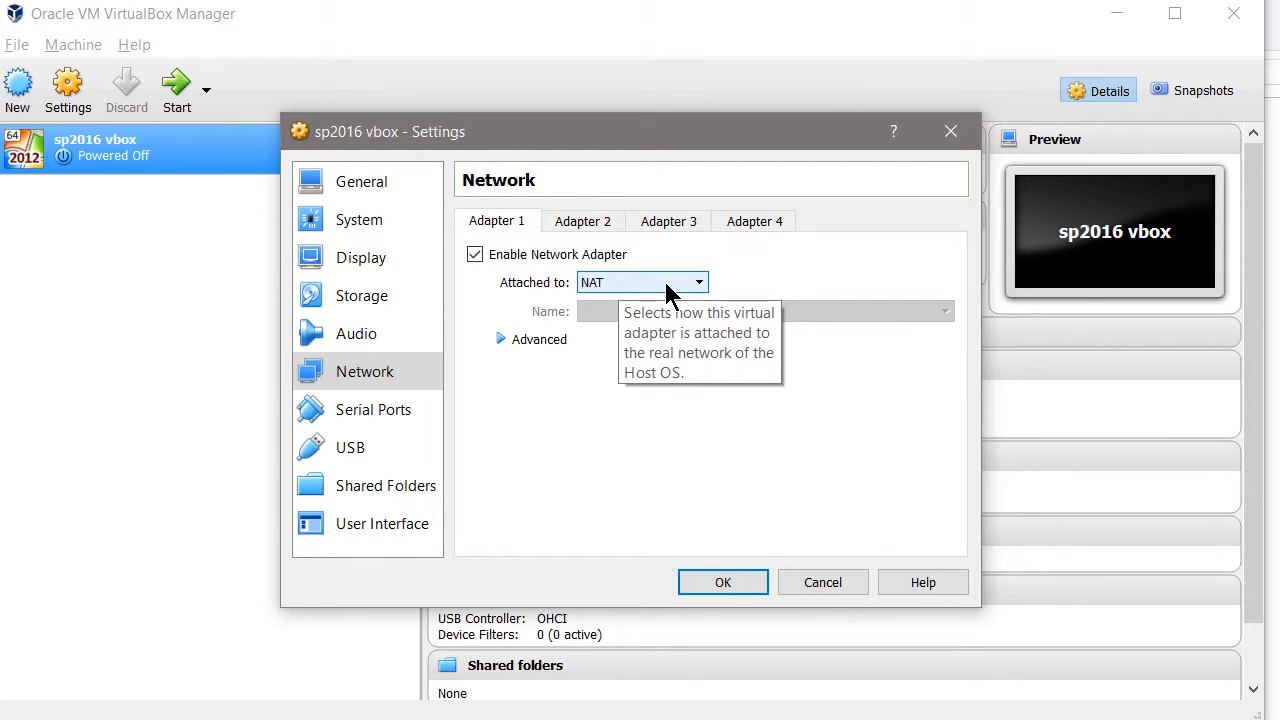
click(586, 226)
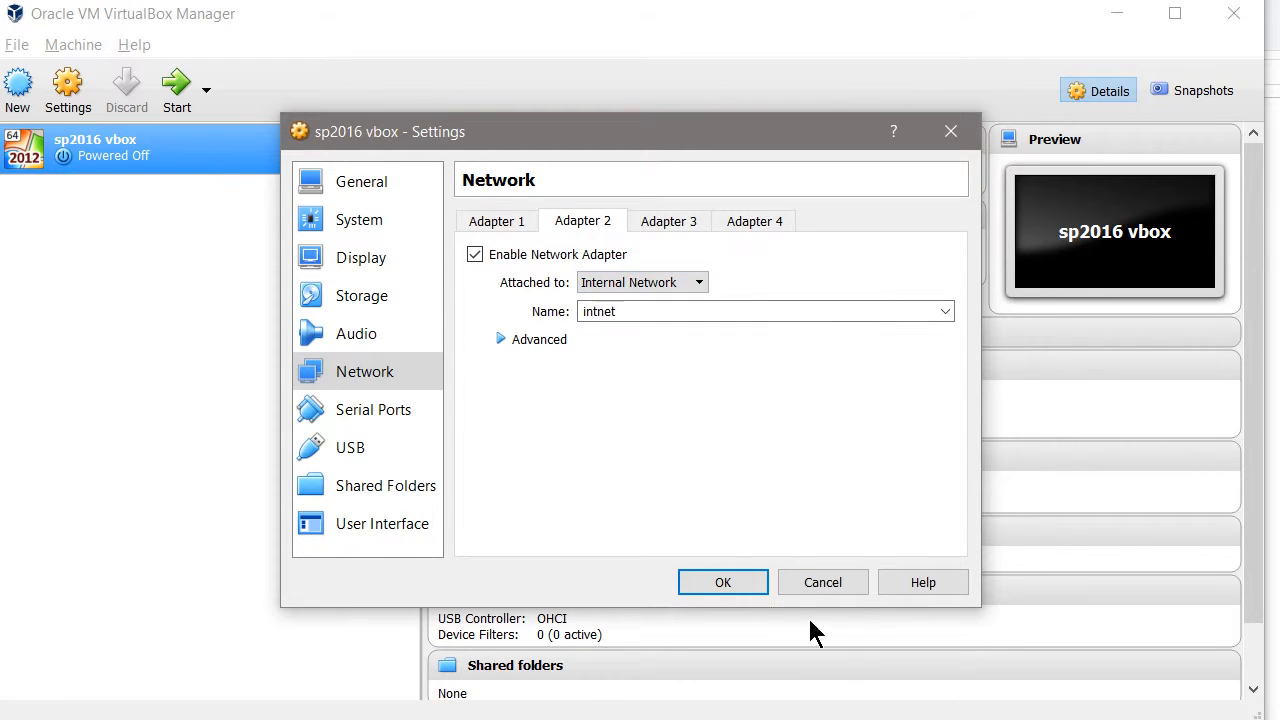
click(722, 582)
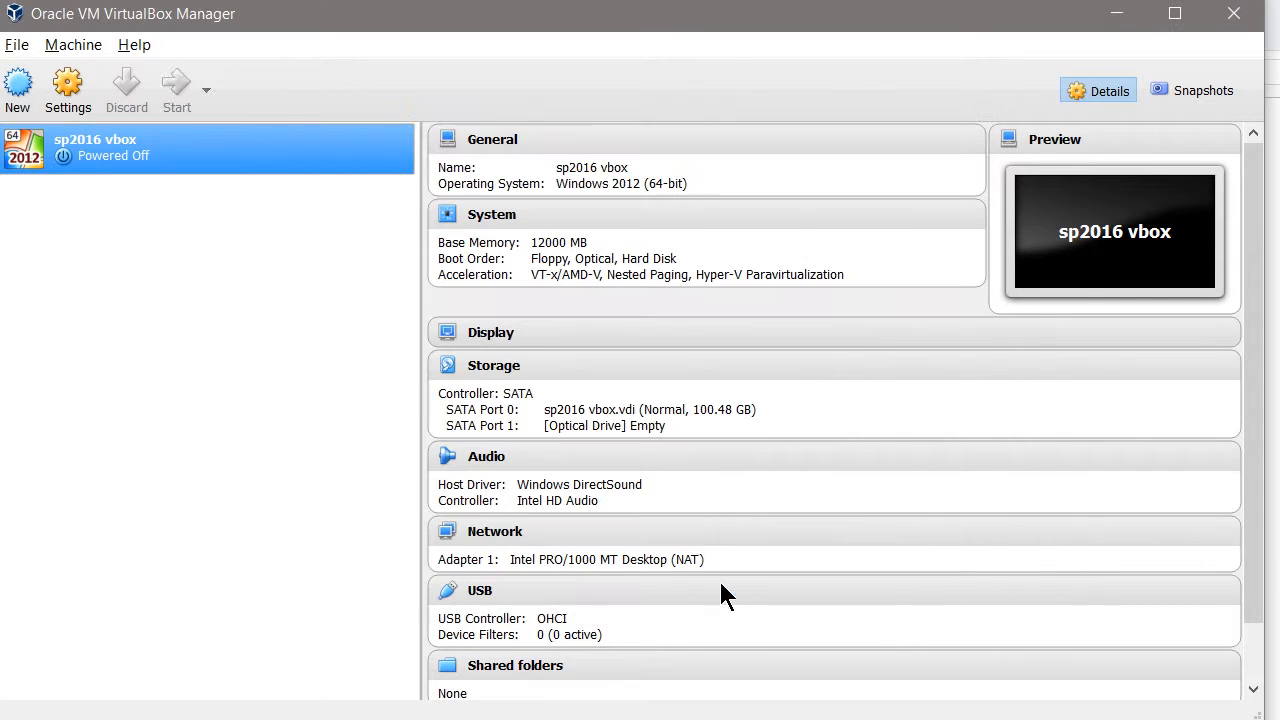
Load the 9600.17050.WINBLUE_REFRESH ISO into the virtual machine's empty optical drive on SATA Port 1 and save the settings.
right_click(110, 140)
click(157, 156)
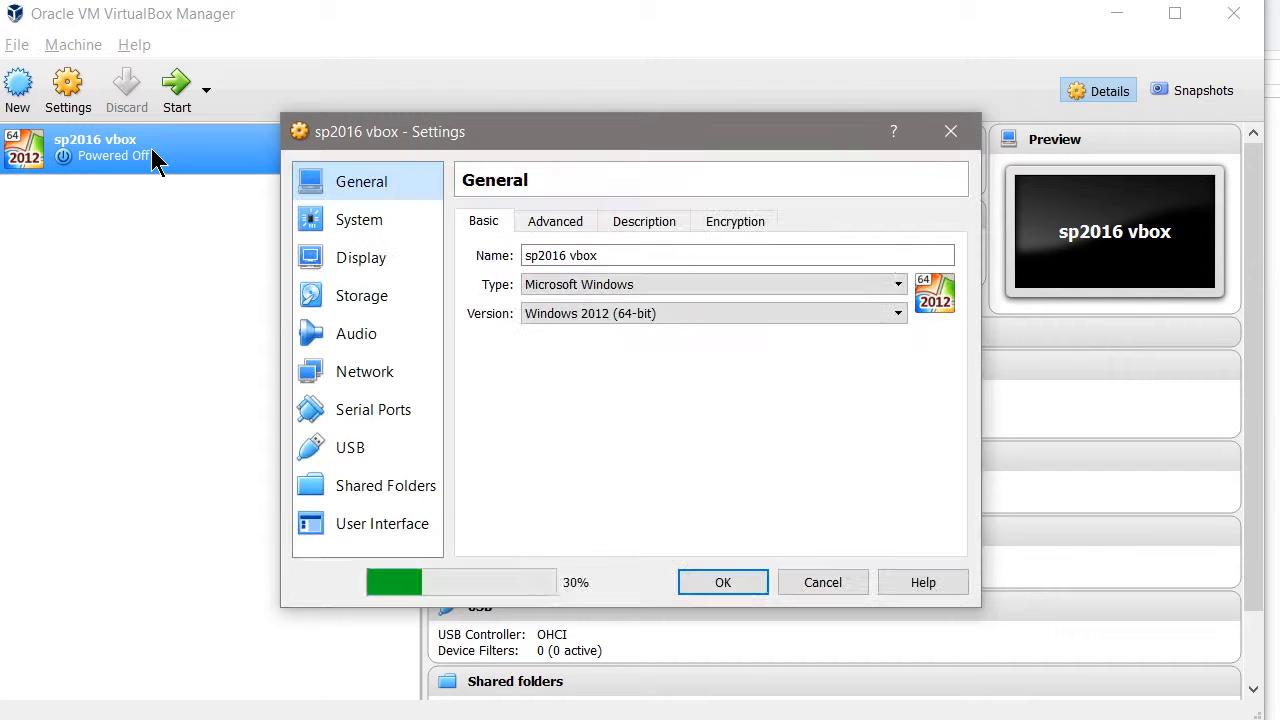
click(366, 298)
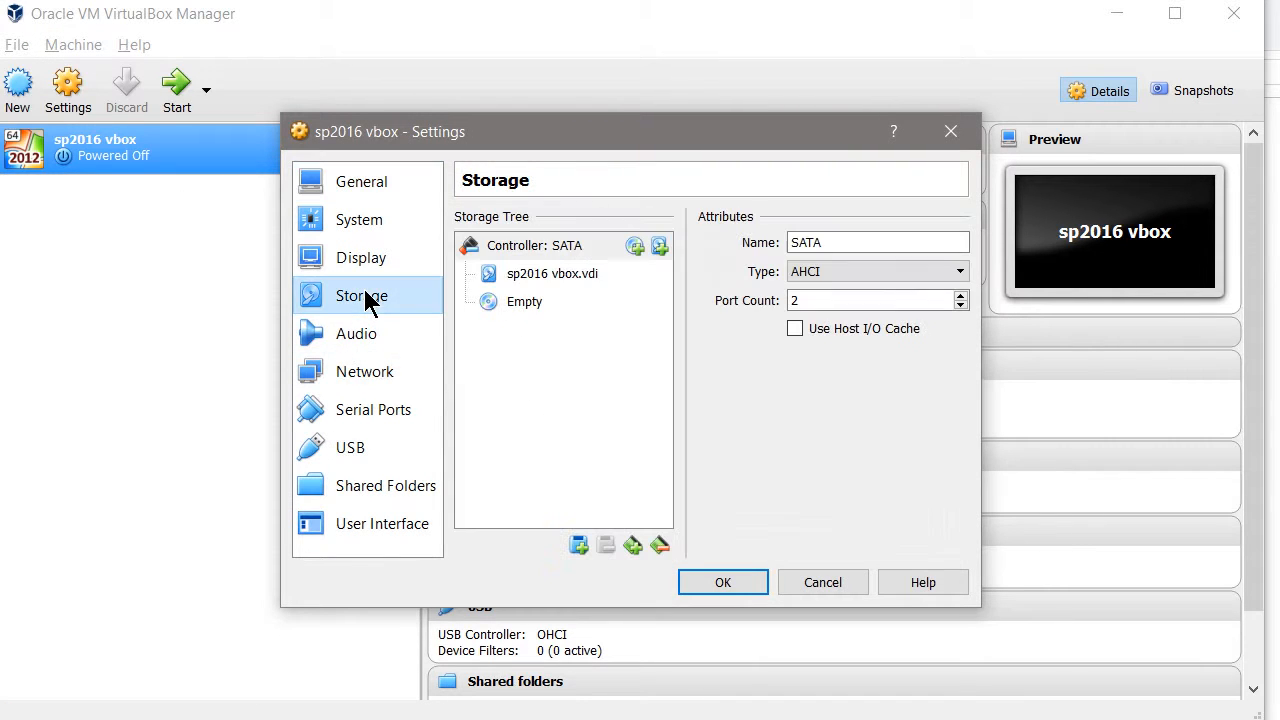
click(529, 306)
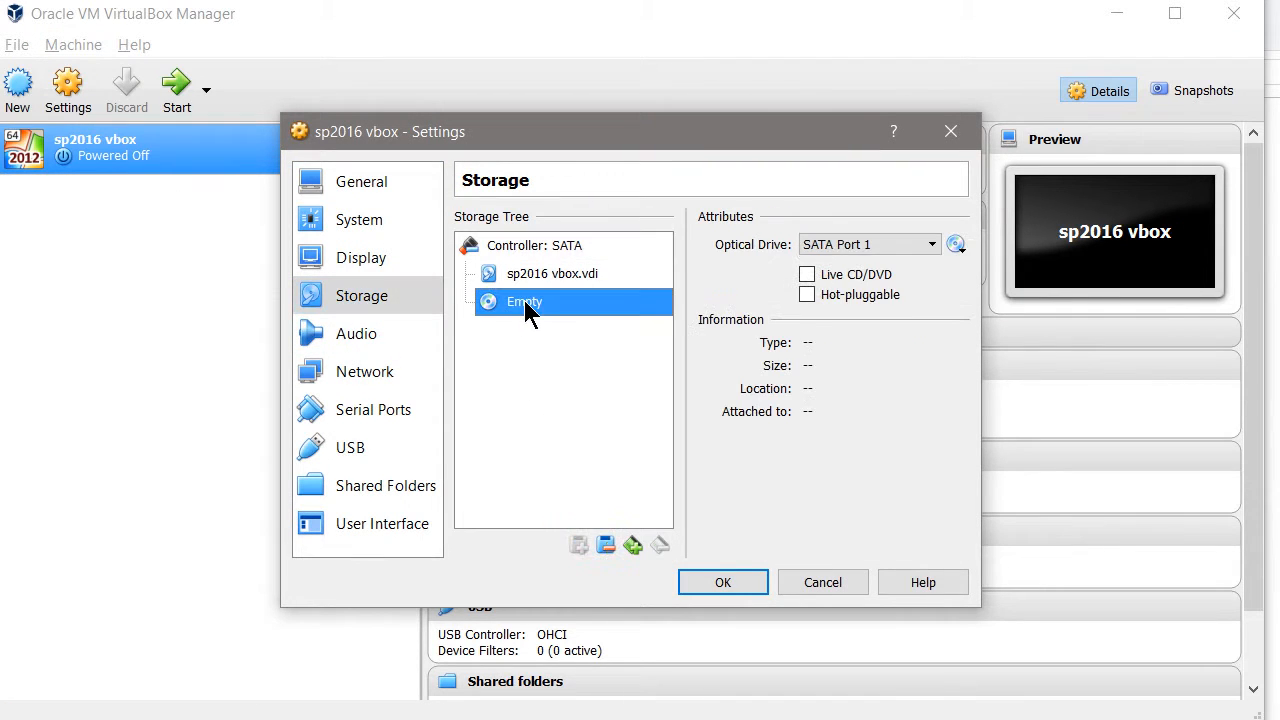
click(957, 246)
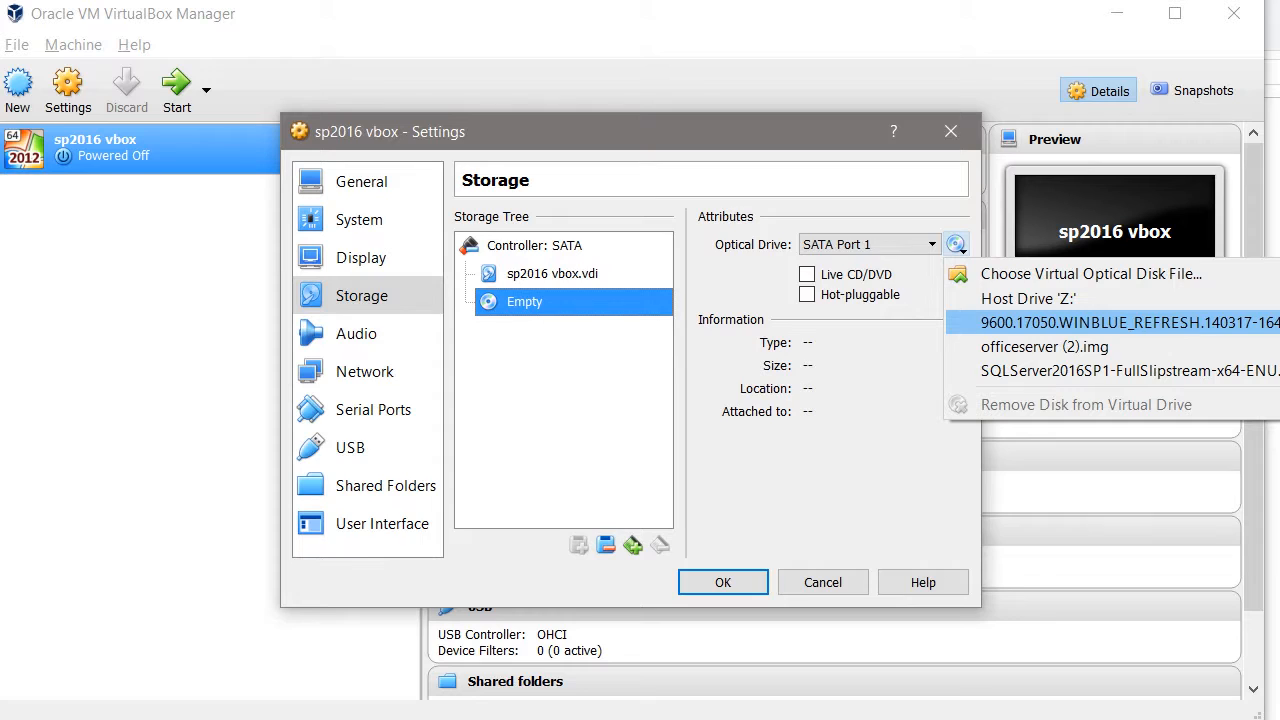
click(1152, 324)
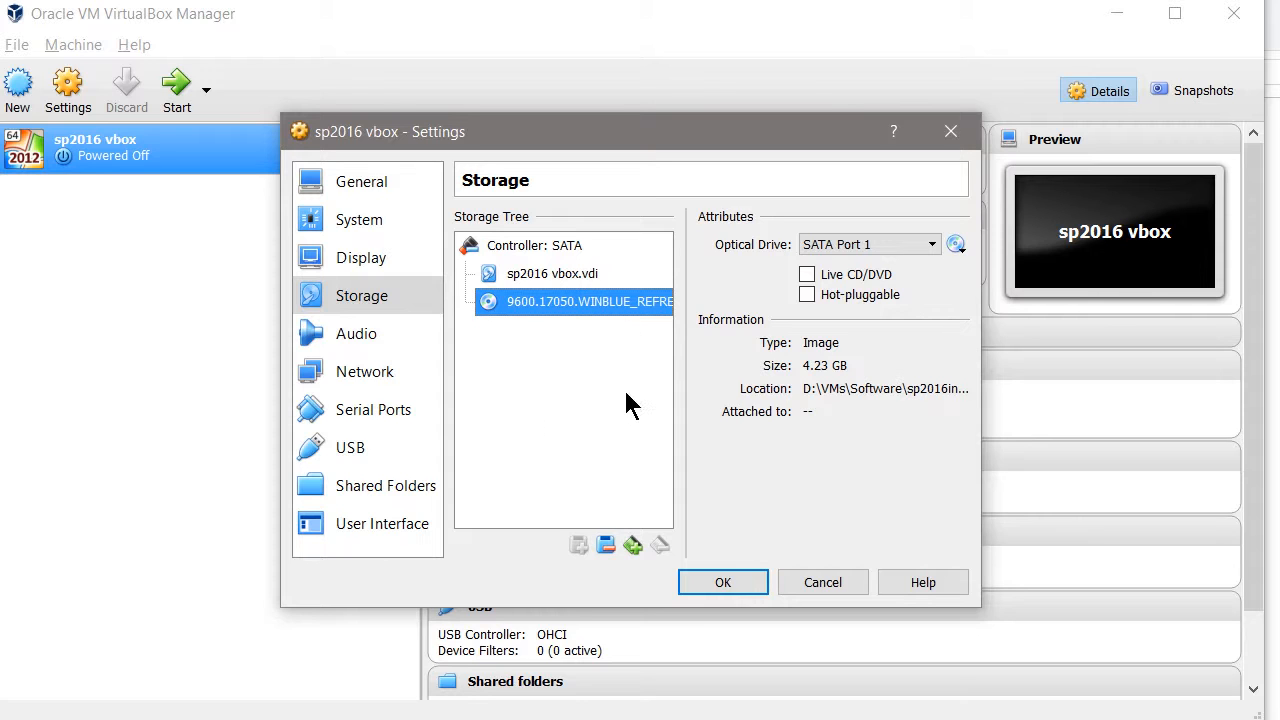
click(733, 583)
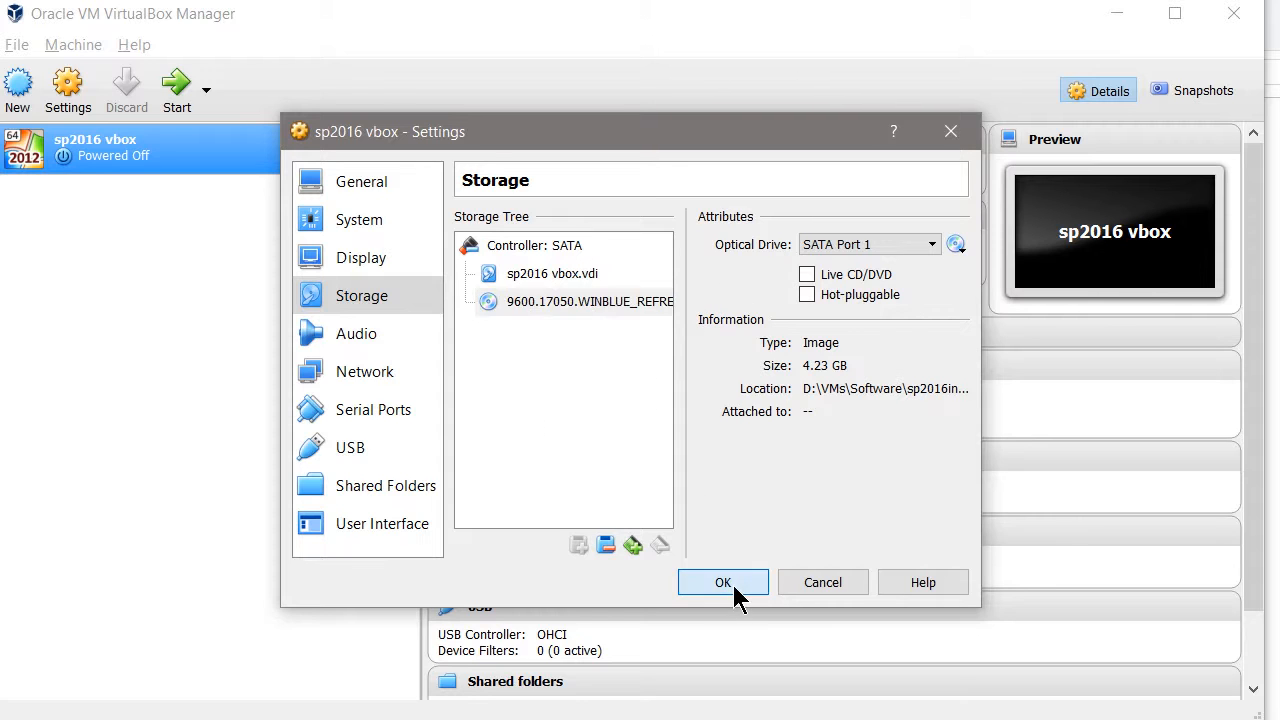
Boot the sp2016 vbox machine and begin the Windows Server 2012 R2 installation with English (United States) and the US keyboard.
click(176, 98)
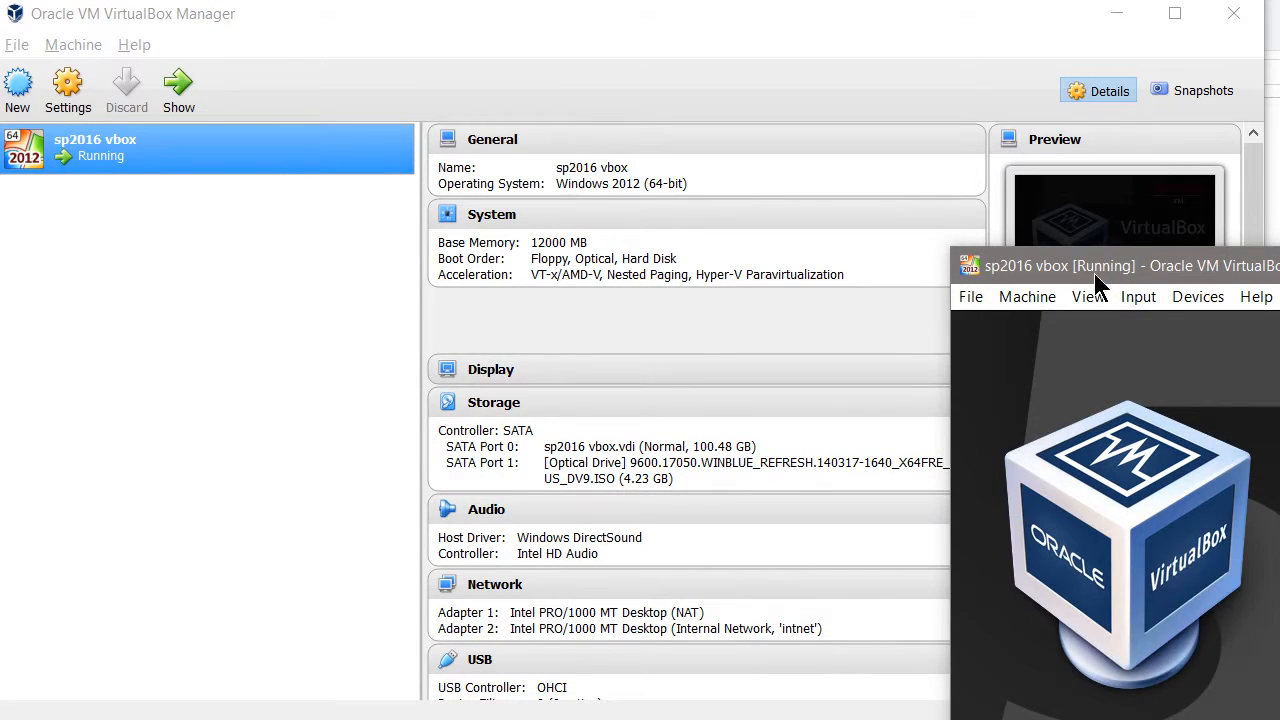
drag(1094, 273, 337, 68)
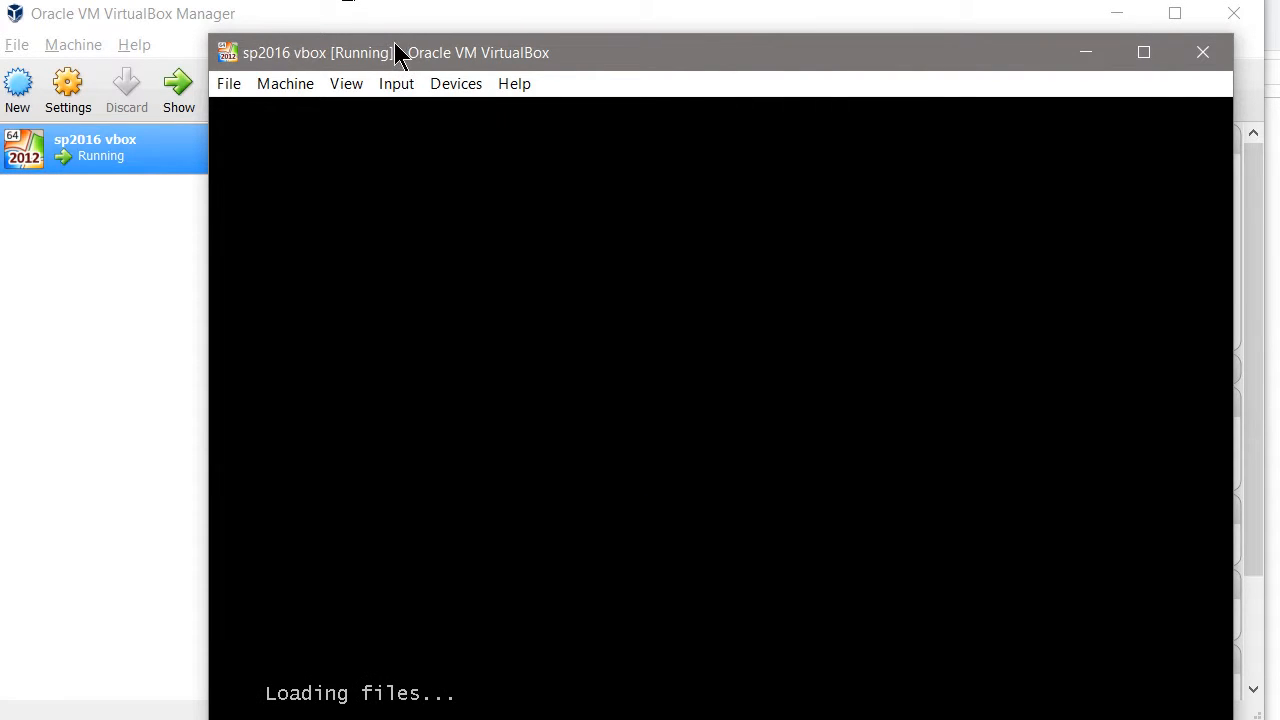
drag(397, 52, 275, 1)
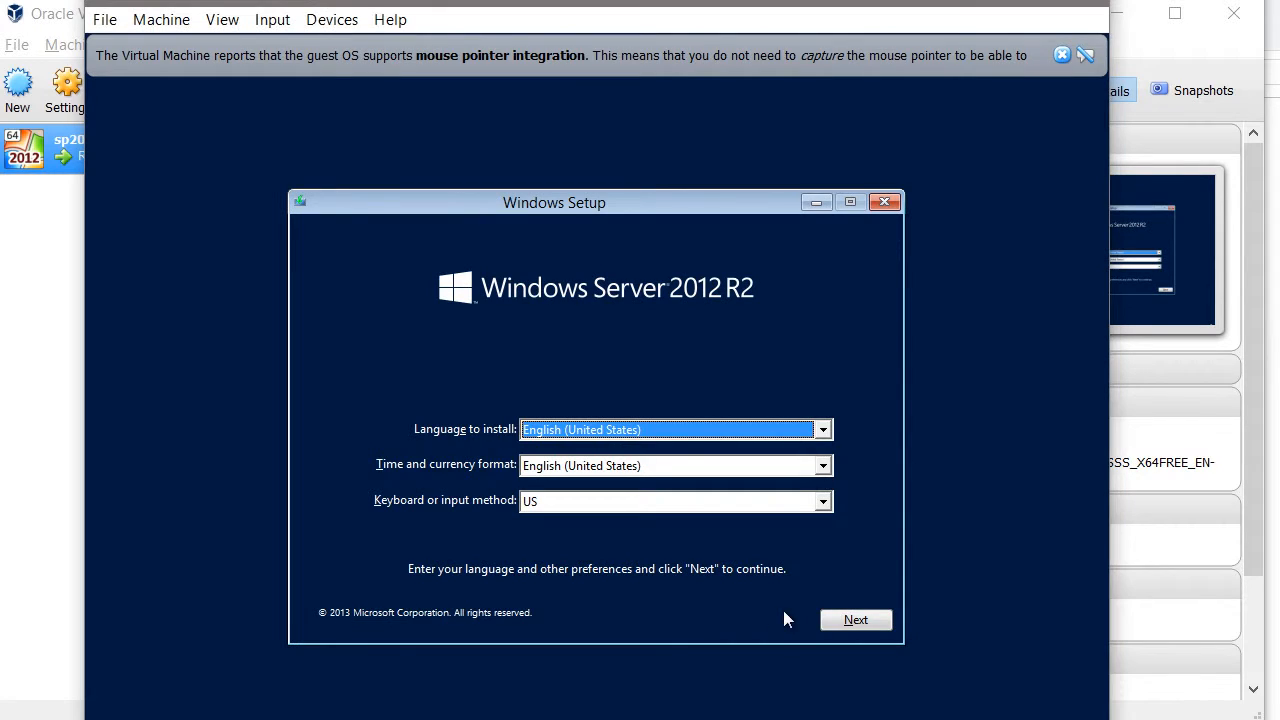
click(848, 618)
click(562, 415)
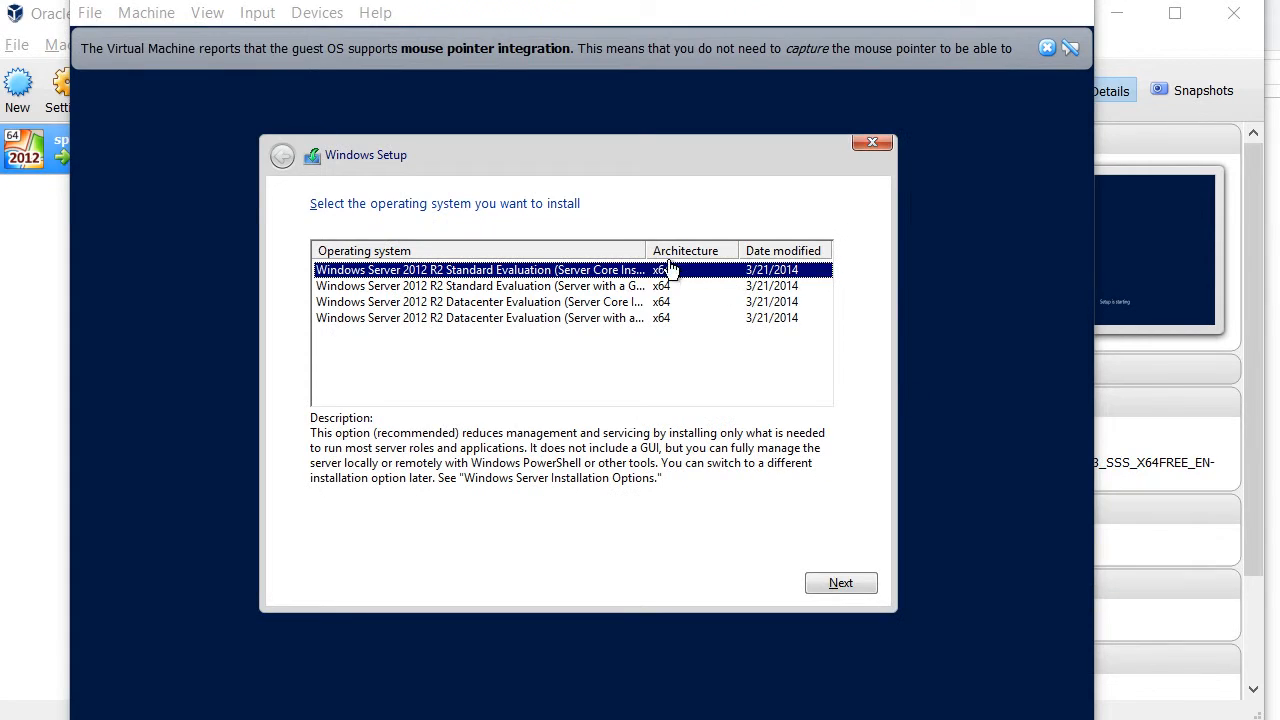
Choose Windows Server 2012 R2 Datacenter Evaluation (Server with a GUI) and accept the license terms.
drag(646, 251, 748, 251)
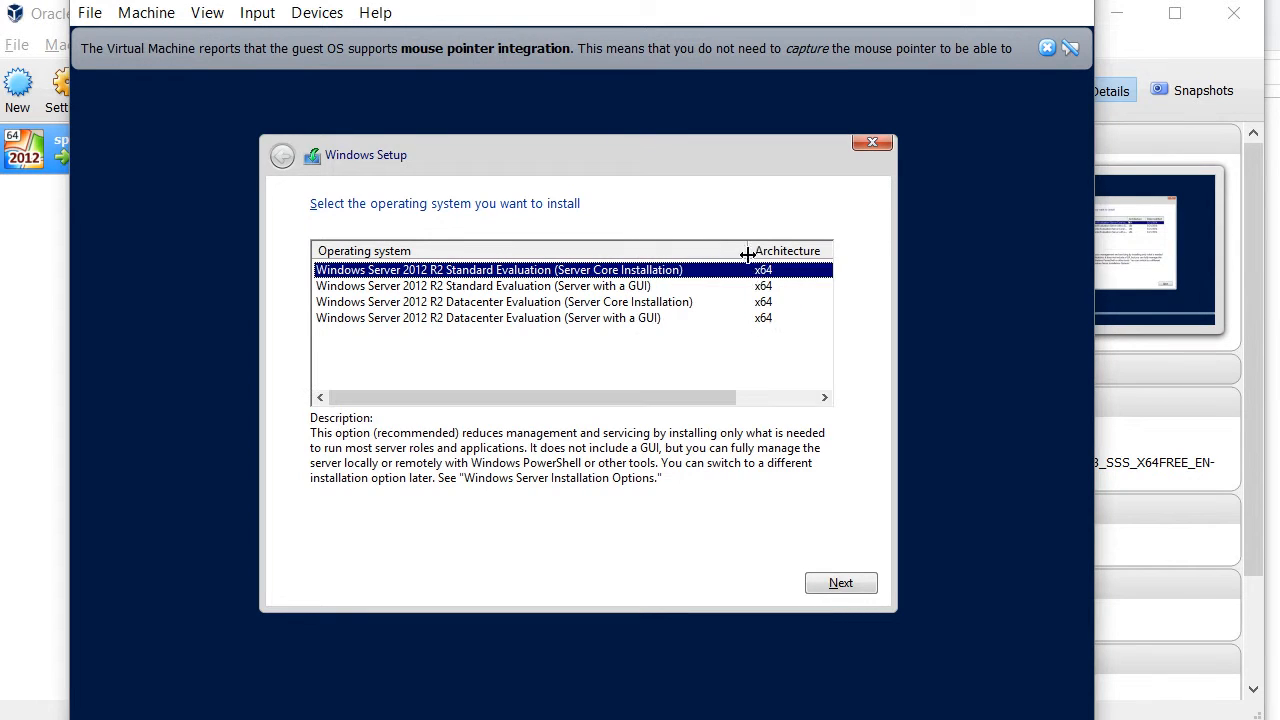
click(652, 320)
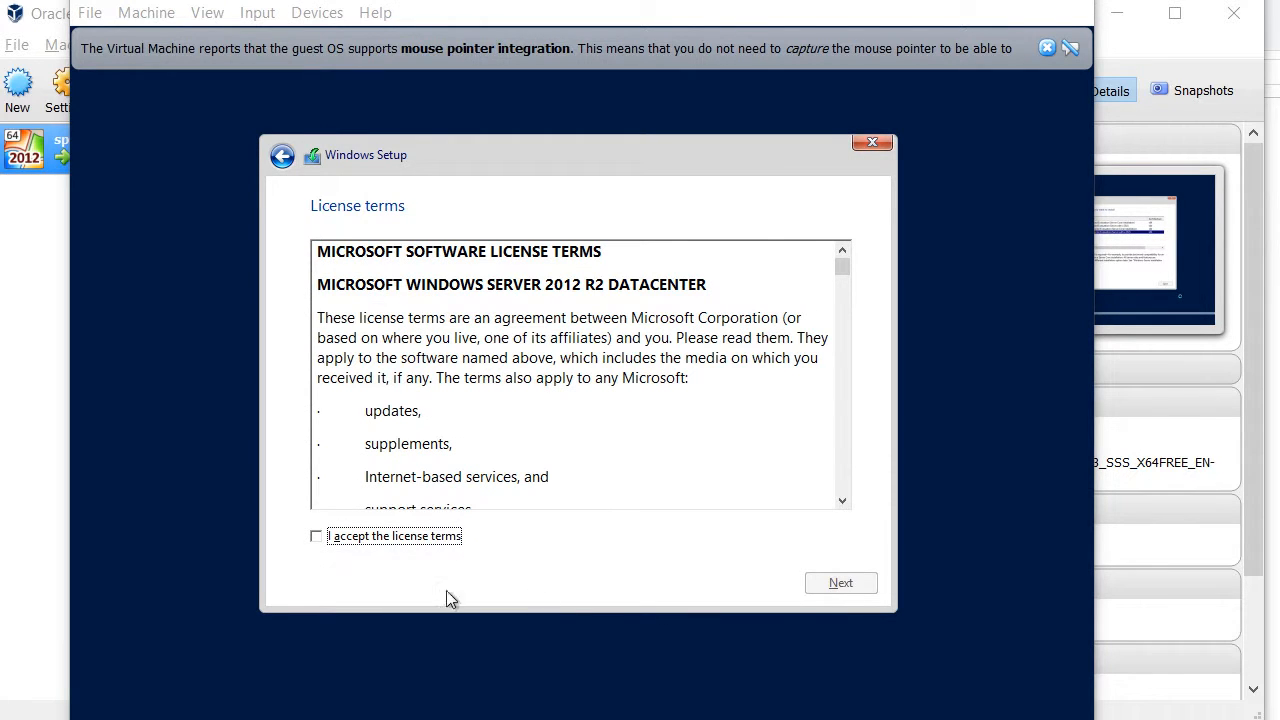
click(353, 538)
click(850, 587)
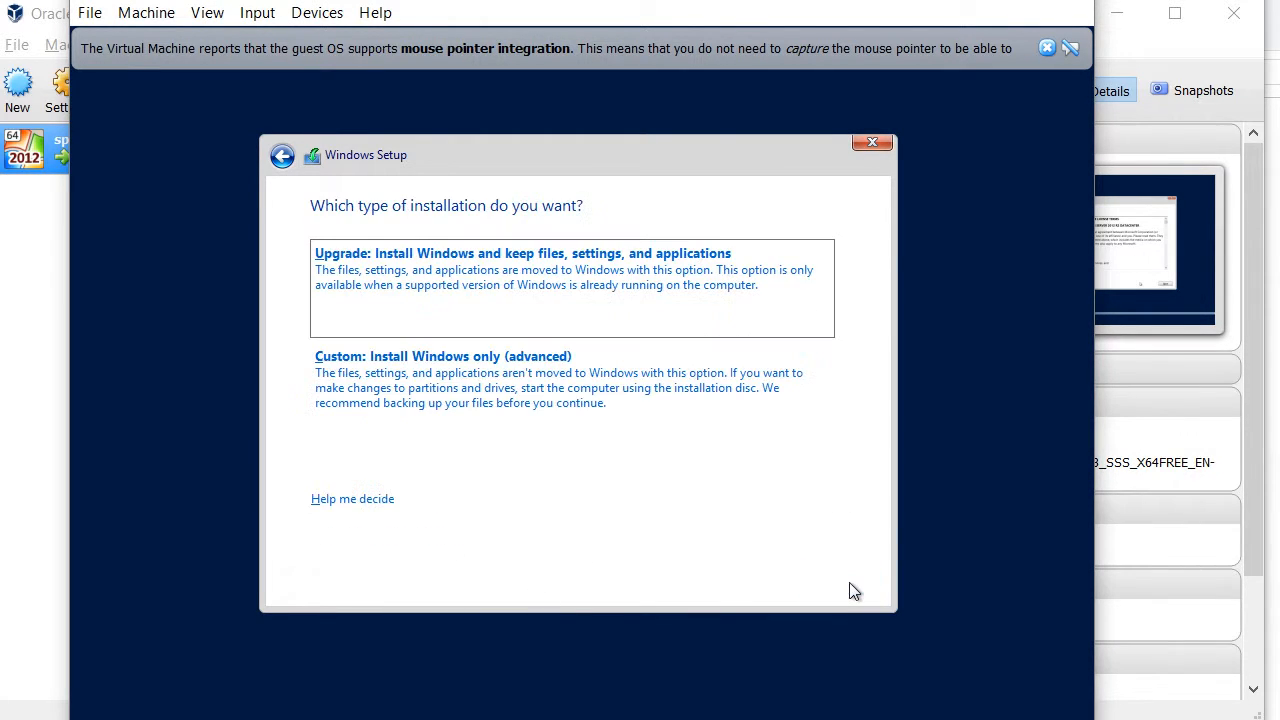
Start a custom Windows-only installation on Drive 0 Unallocated Space and confirm the built-in administrator's password settings.
click(466, 402)
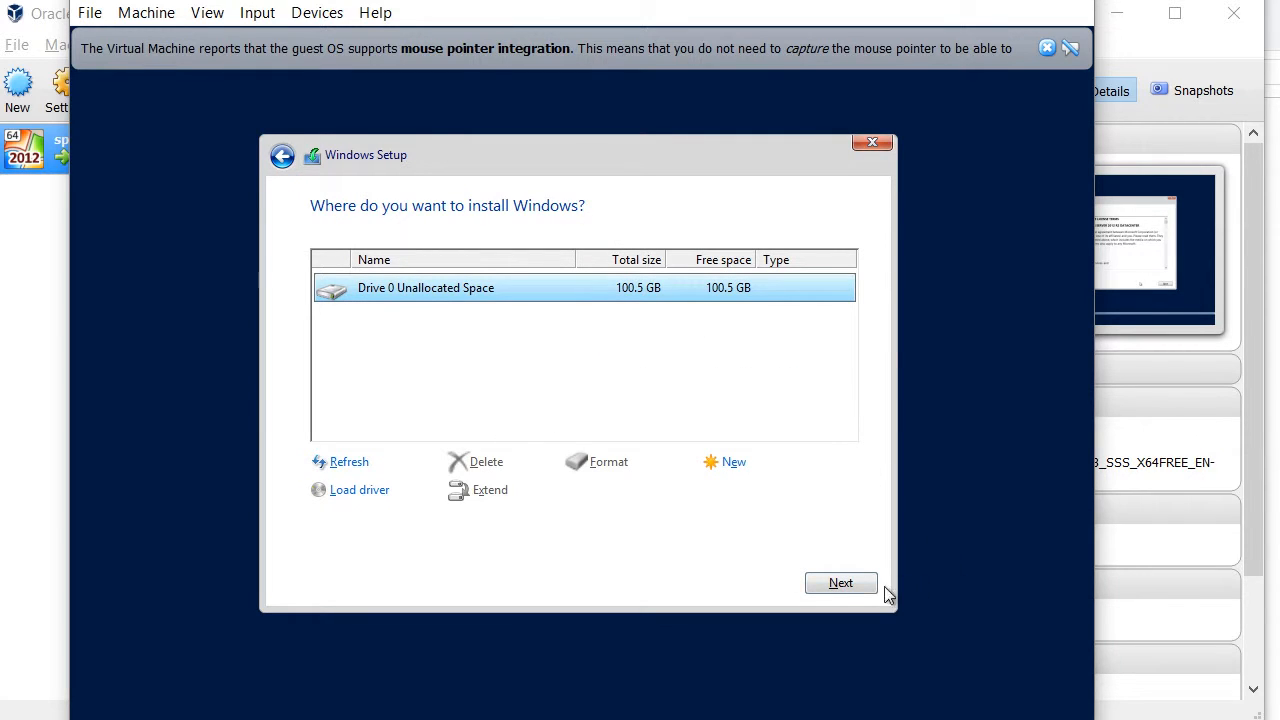
click(842, 587)
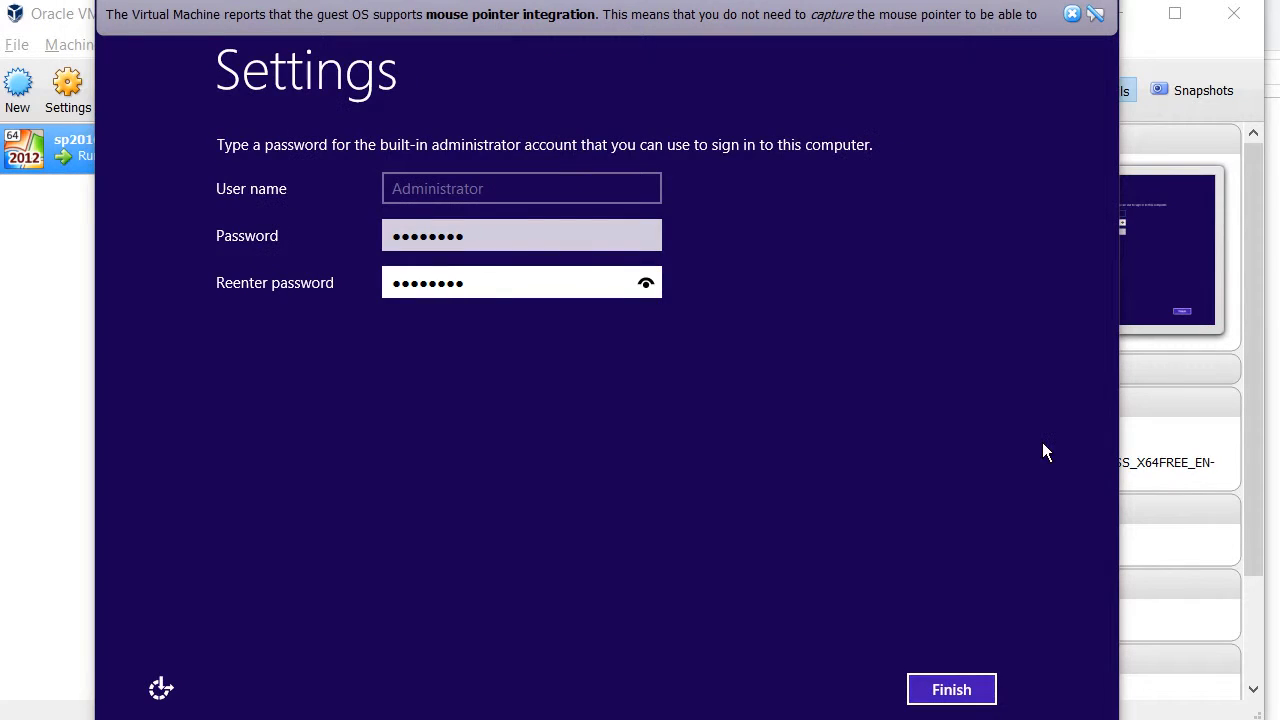
click(965, 695)
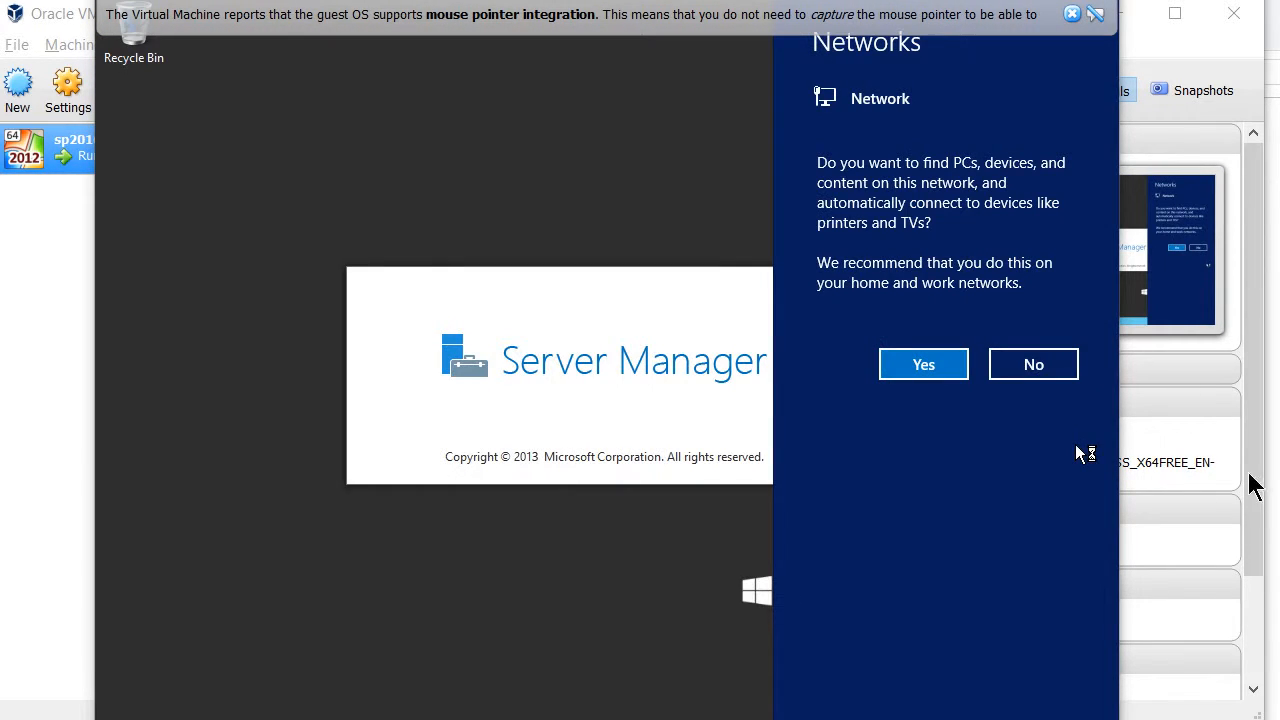
Insert the Guest Additions CD image into the virtual machine and decline device discovery in the Networks prompt.
click(1056, 364)
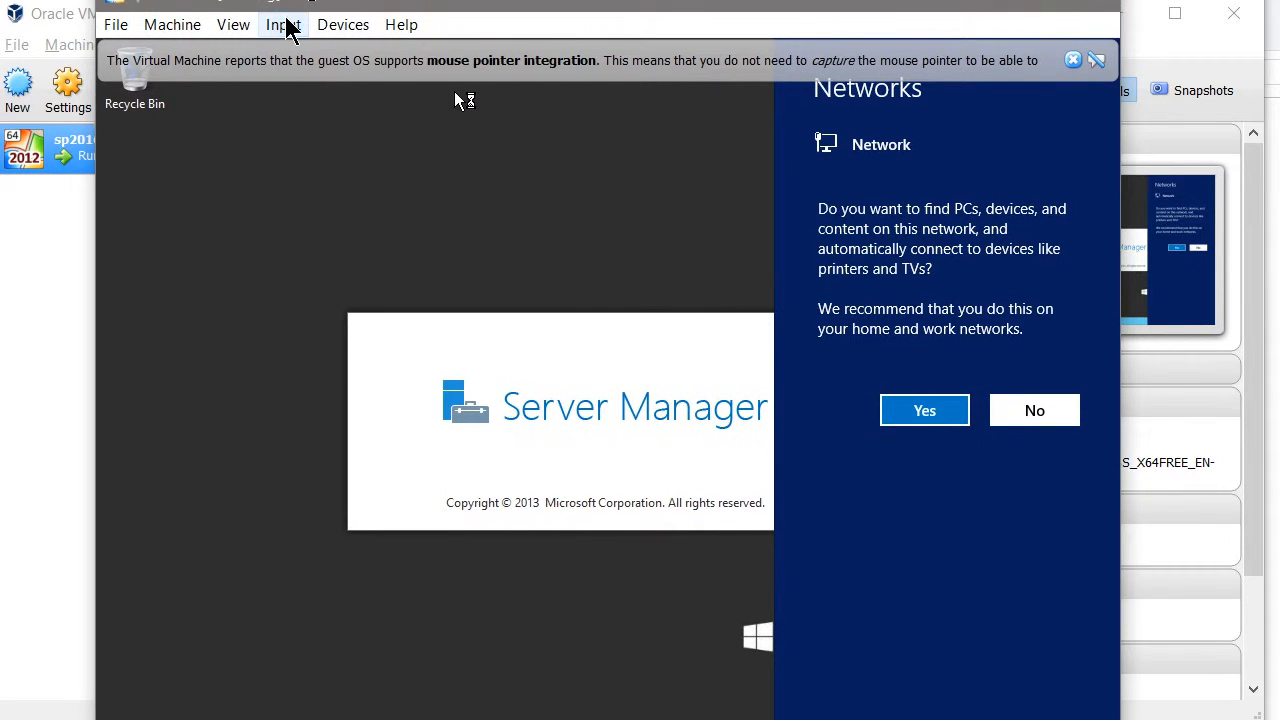
click(284, 24)
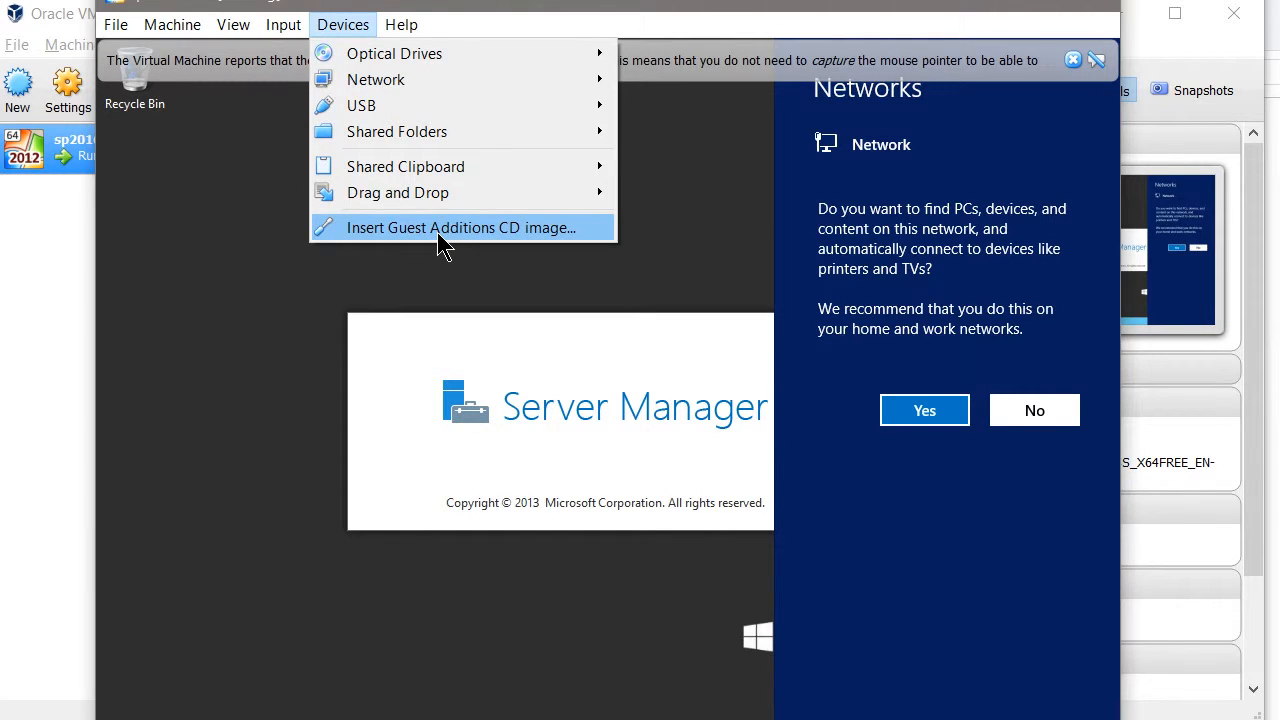
click(437, 240)
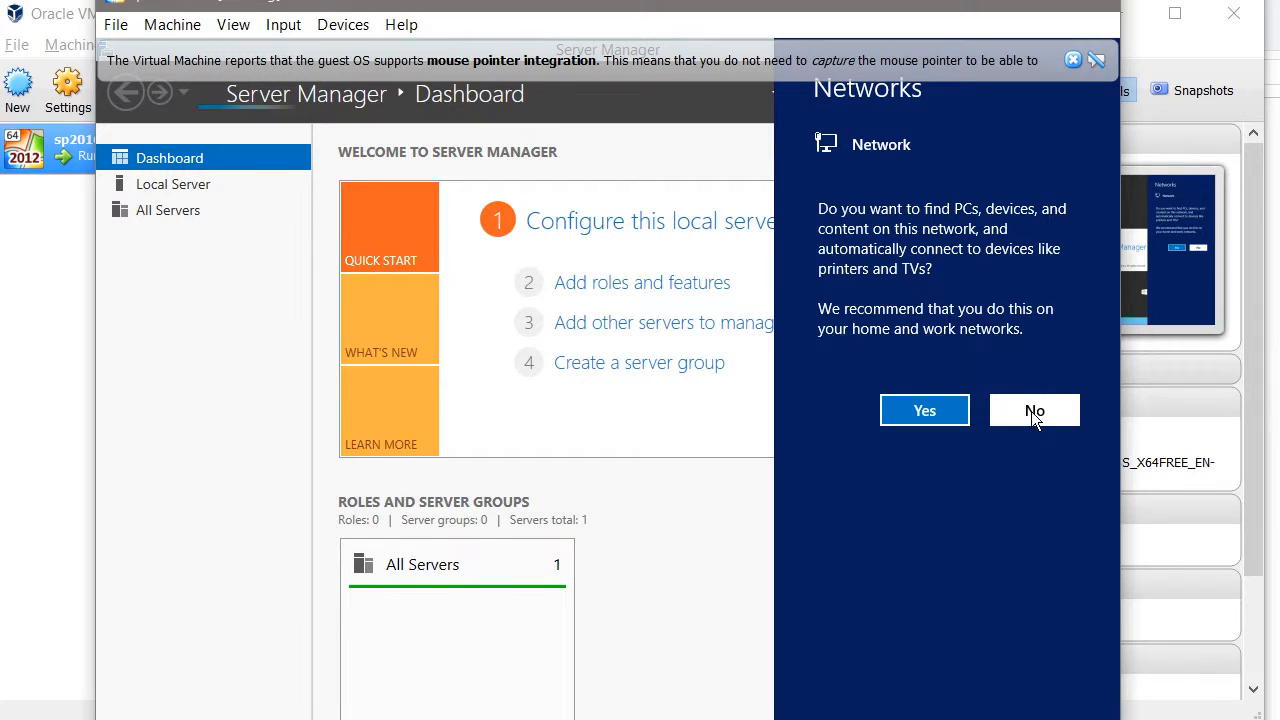
click(1031, 411)
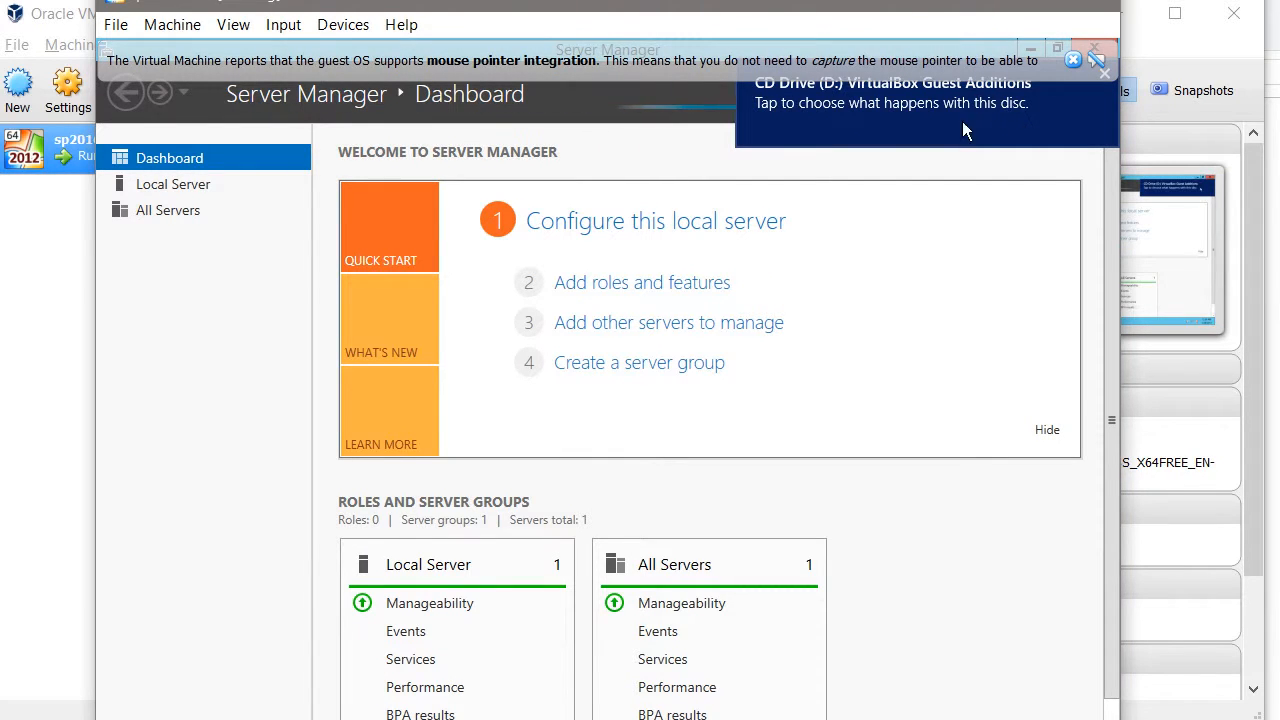
Run VBoxWindowsAdditions.exe, install Guest Additions 5.0.30 in the default folder with the Oracle device software, and reboot the guest.
click(864, 138)
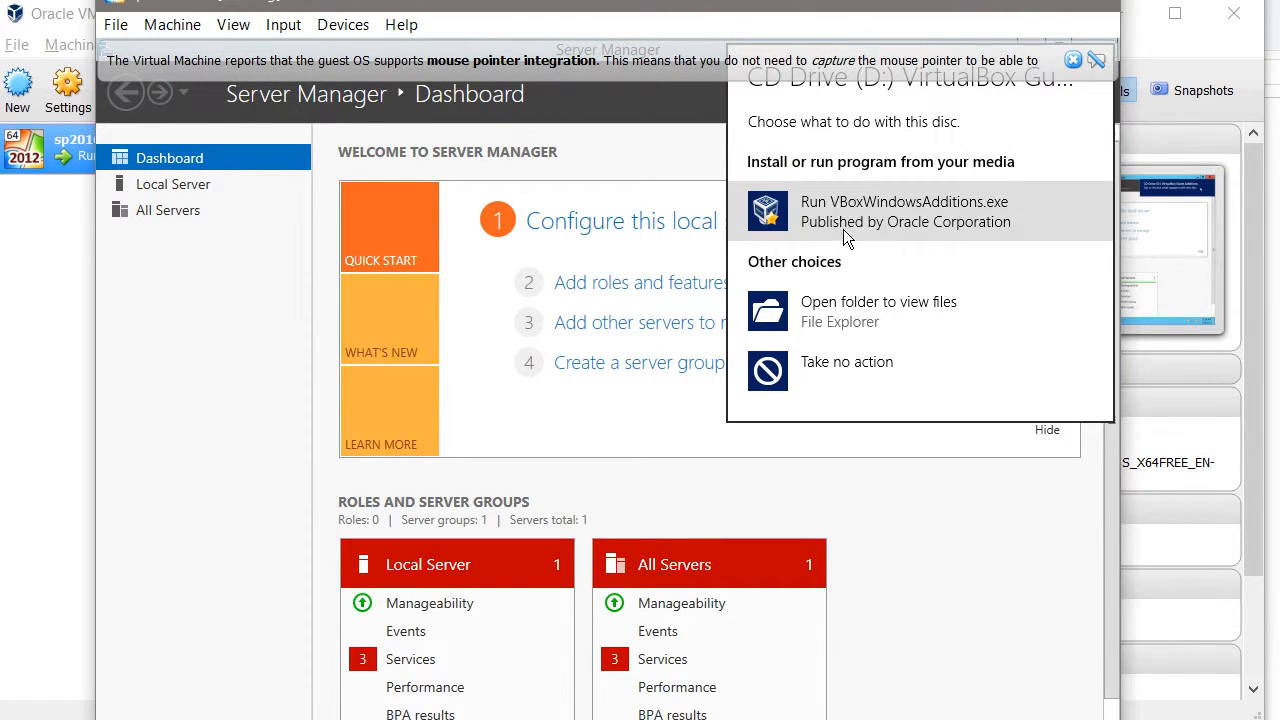
click(912, 229)
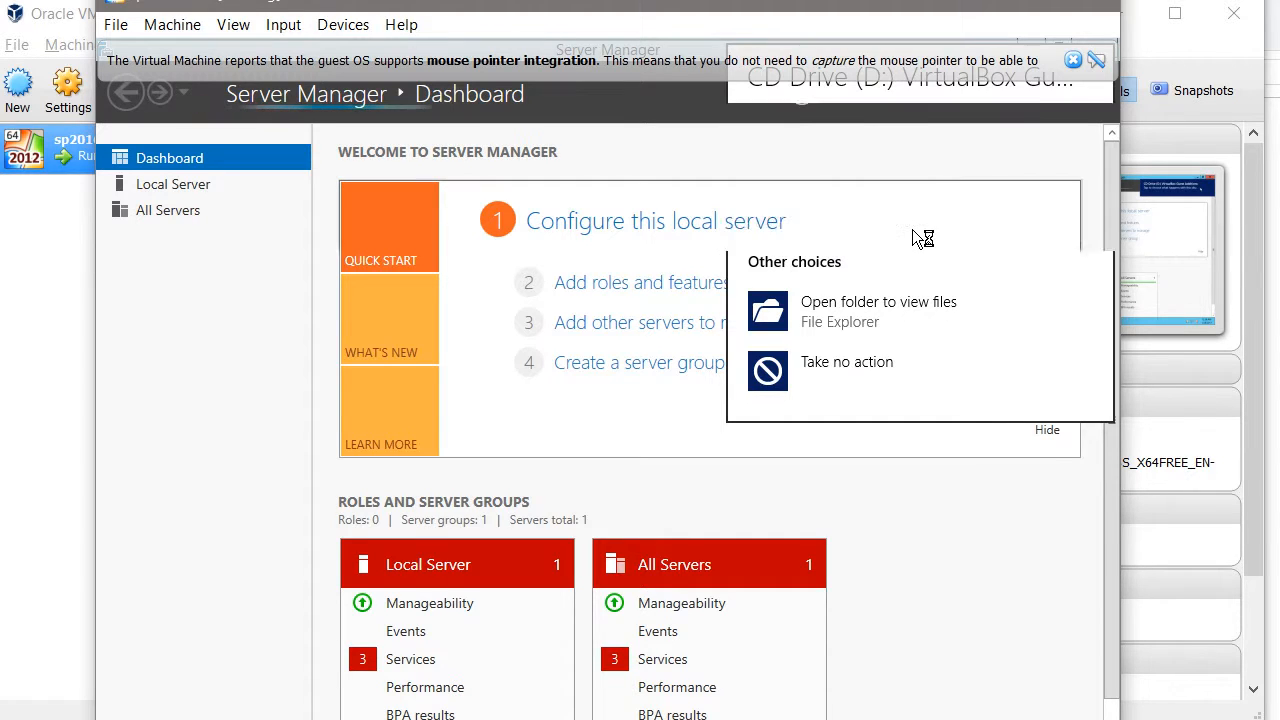
click(726, 566)
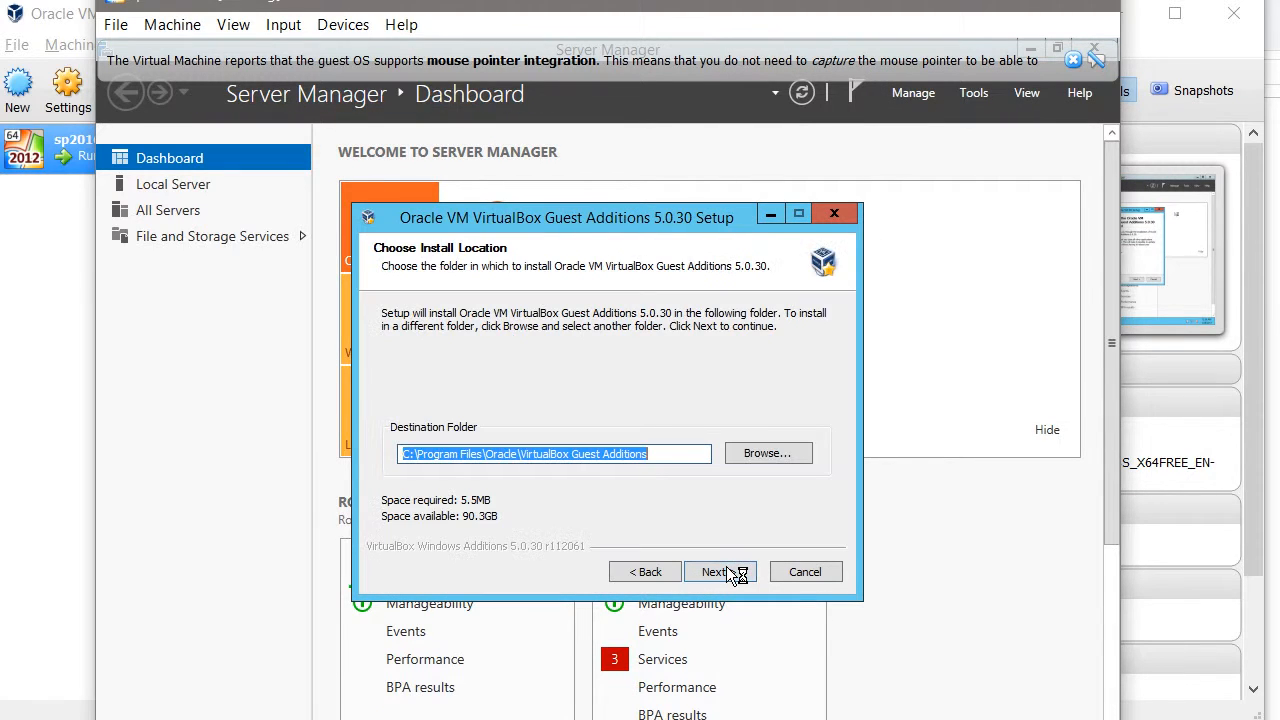
click(721, 579)
click(720, 572)
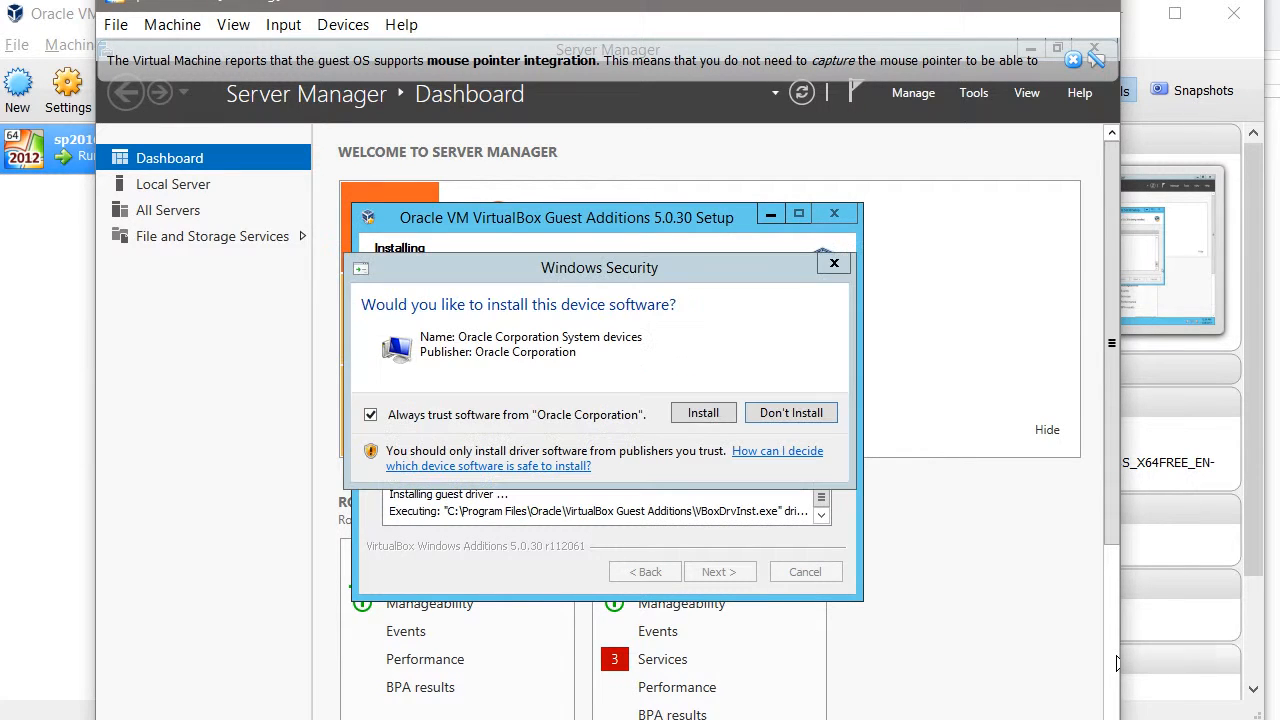
click(703, 413)
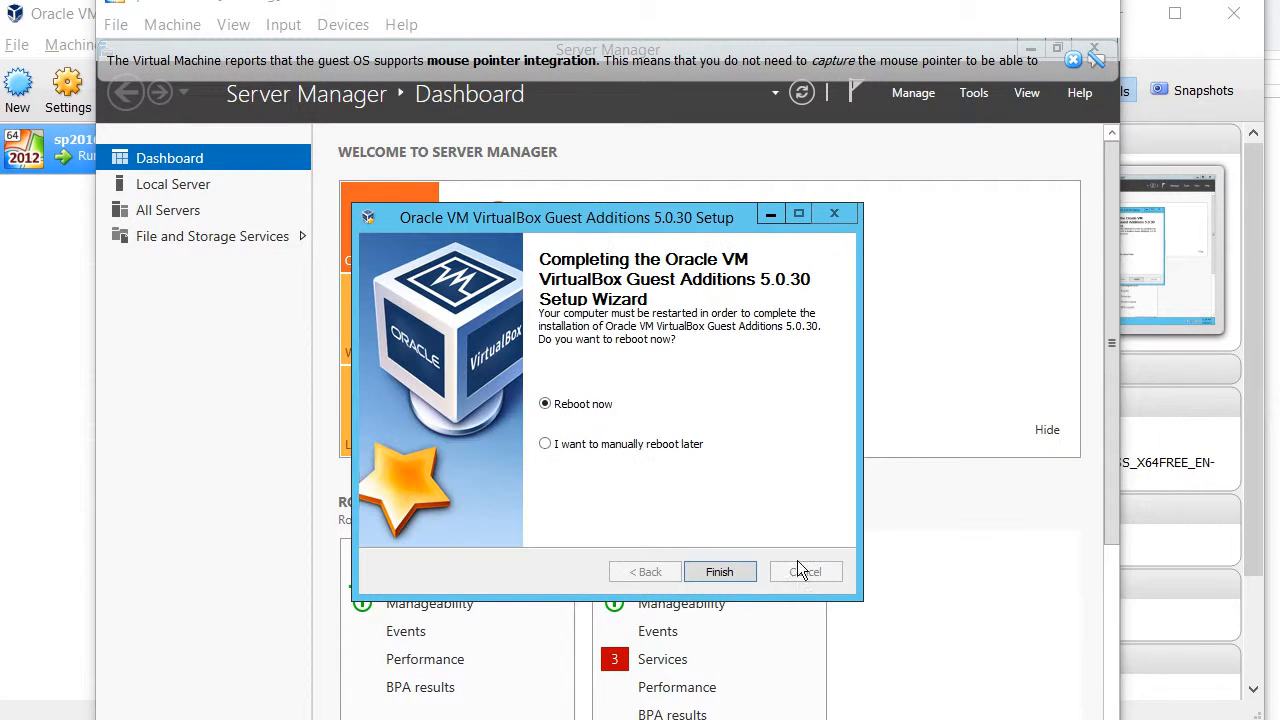
click(713, 572)
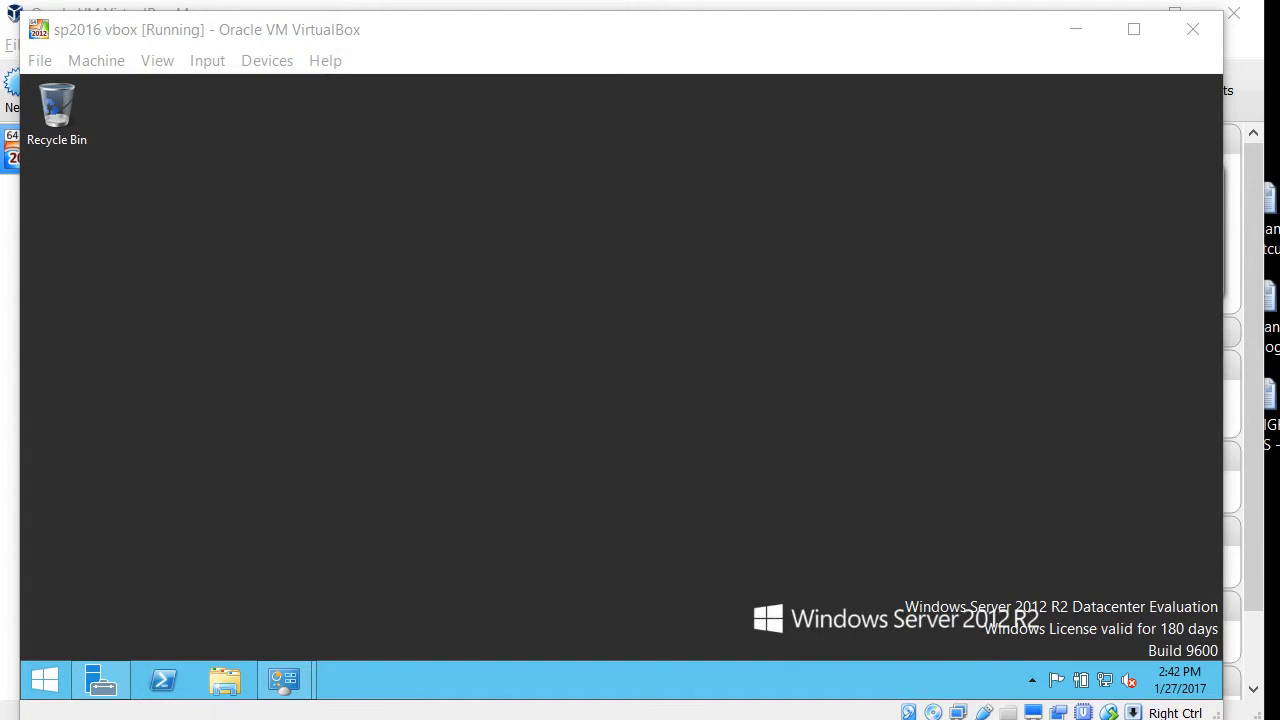
Set Drag'n'Drop to Bidirectional in the sp2016 vbox machine's advanced general settings and save them.
key(alt+Tab)
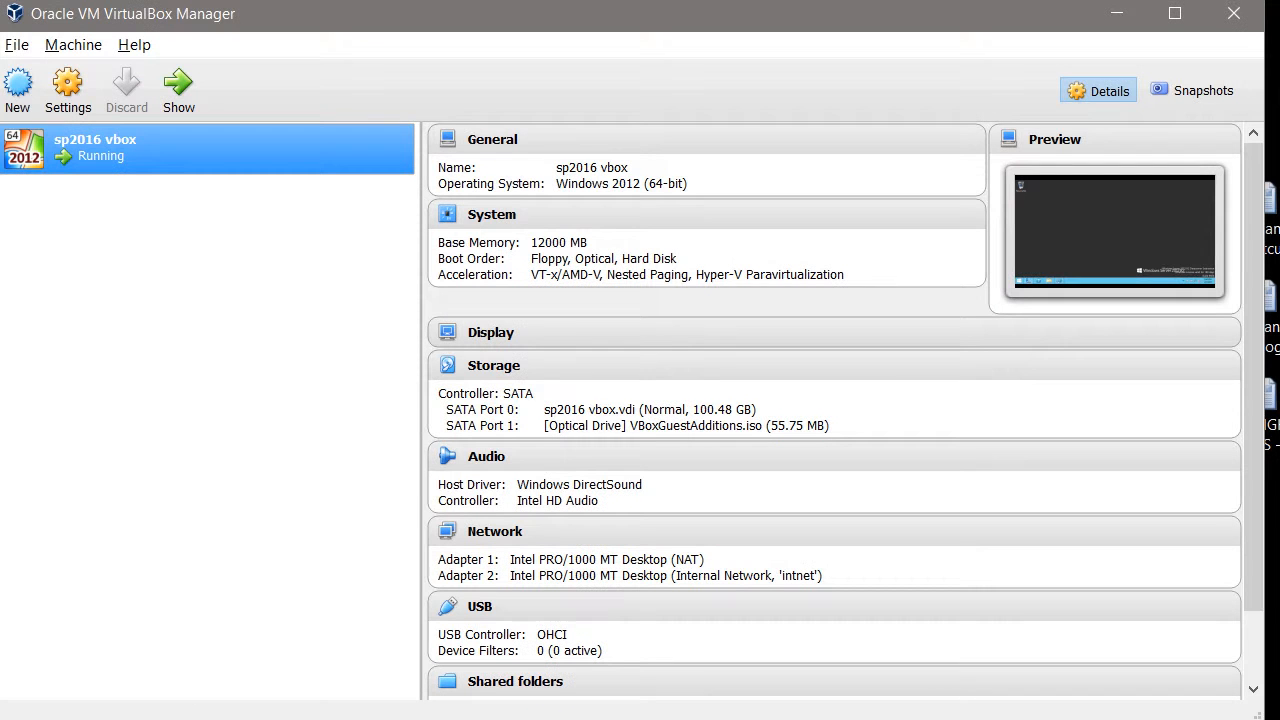
right_click(114, 142)
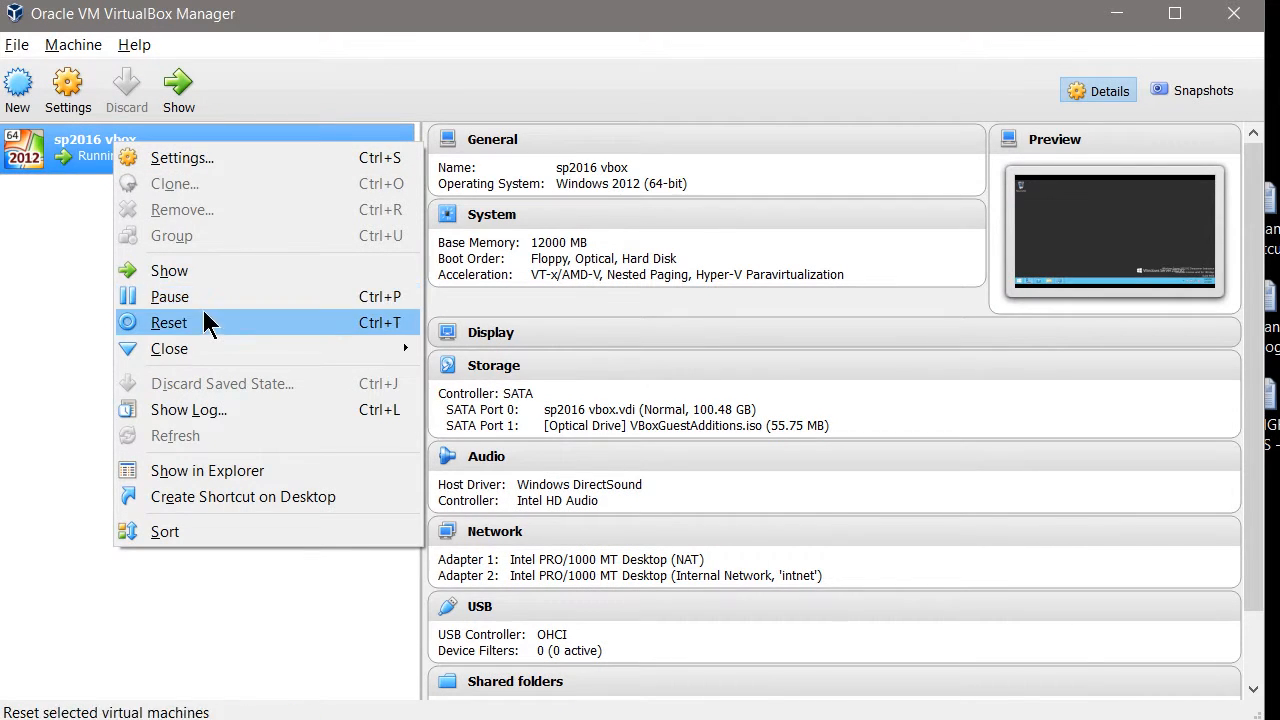
click(217, 164)
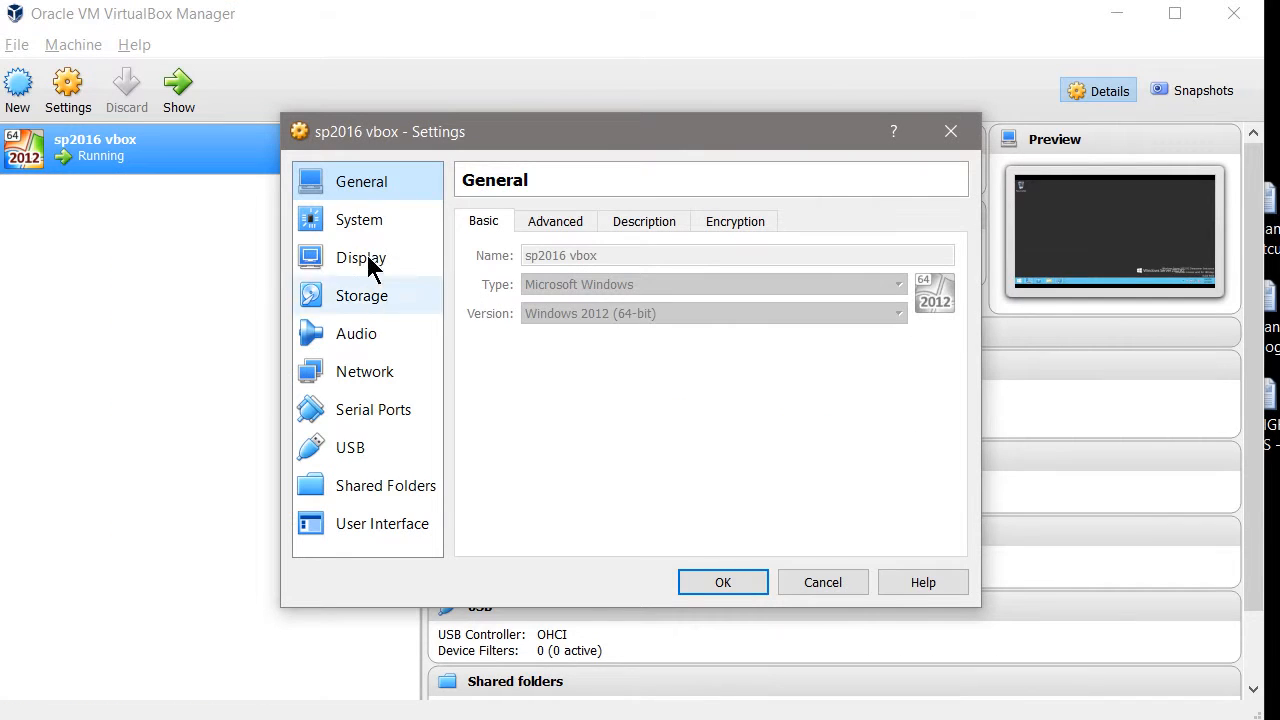
click(535, 226)
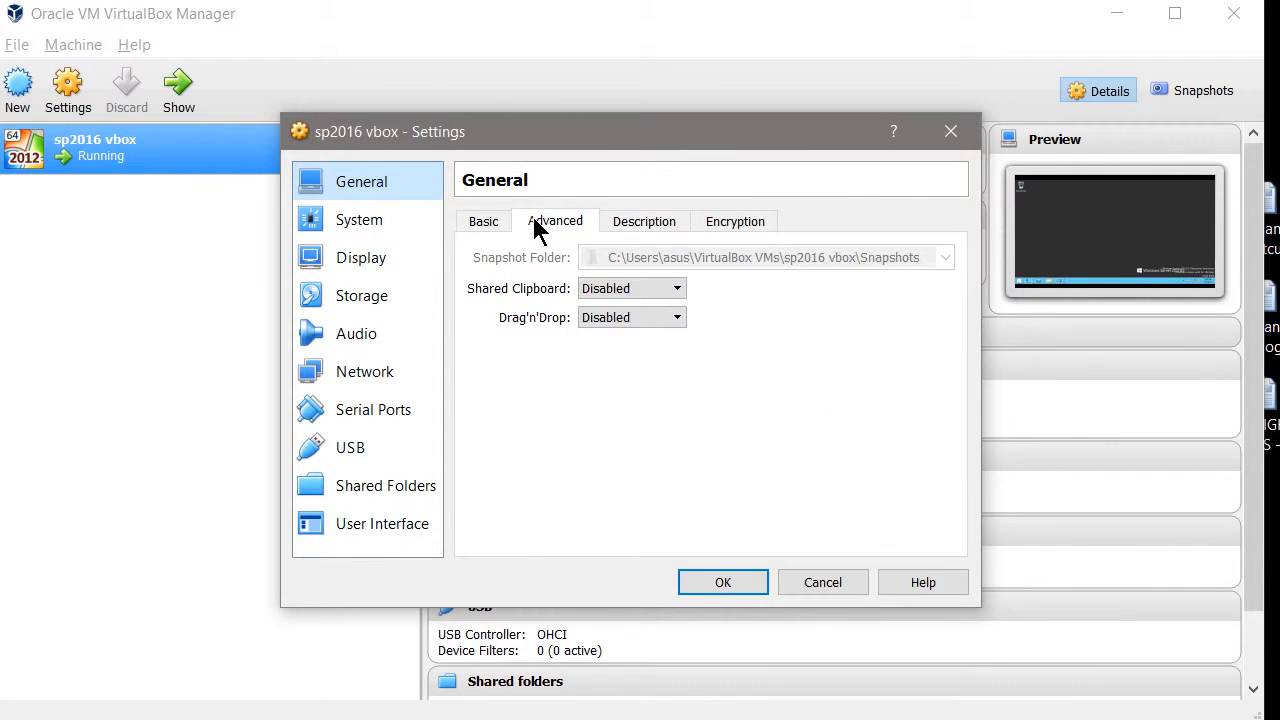
click(610, 318)
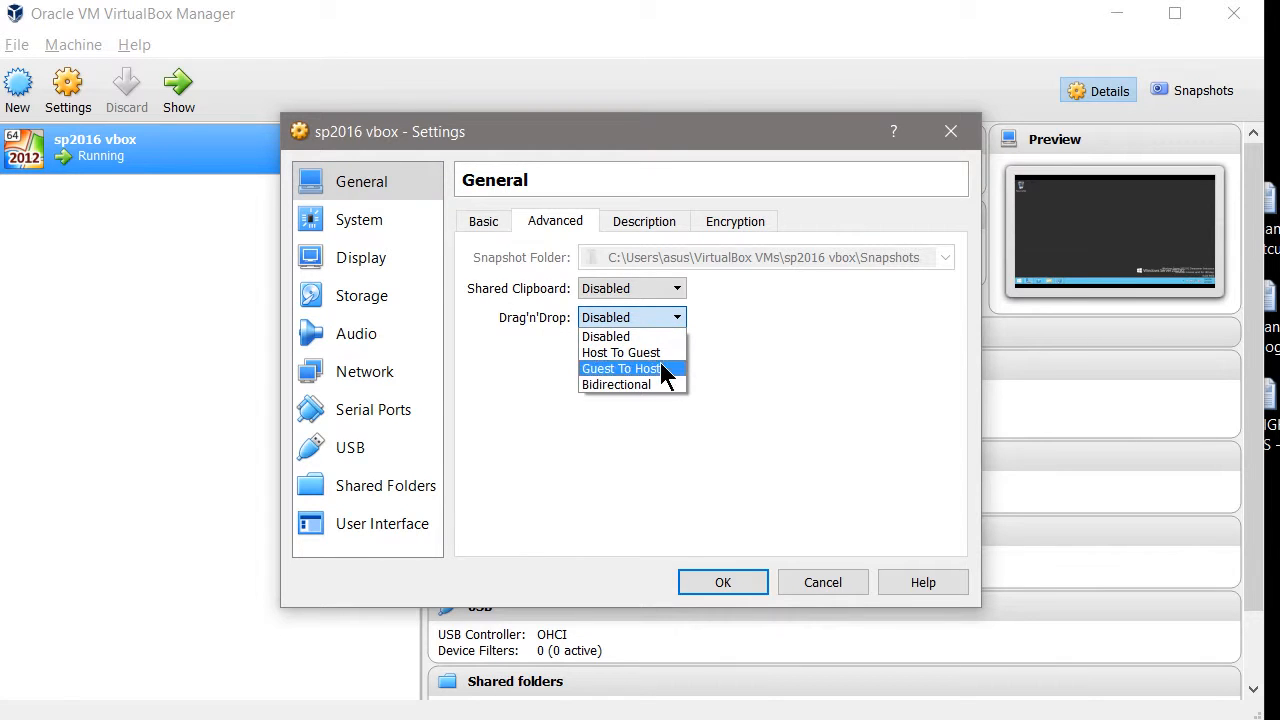
click(652, 386)
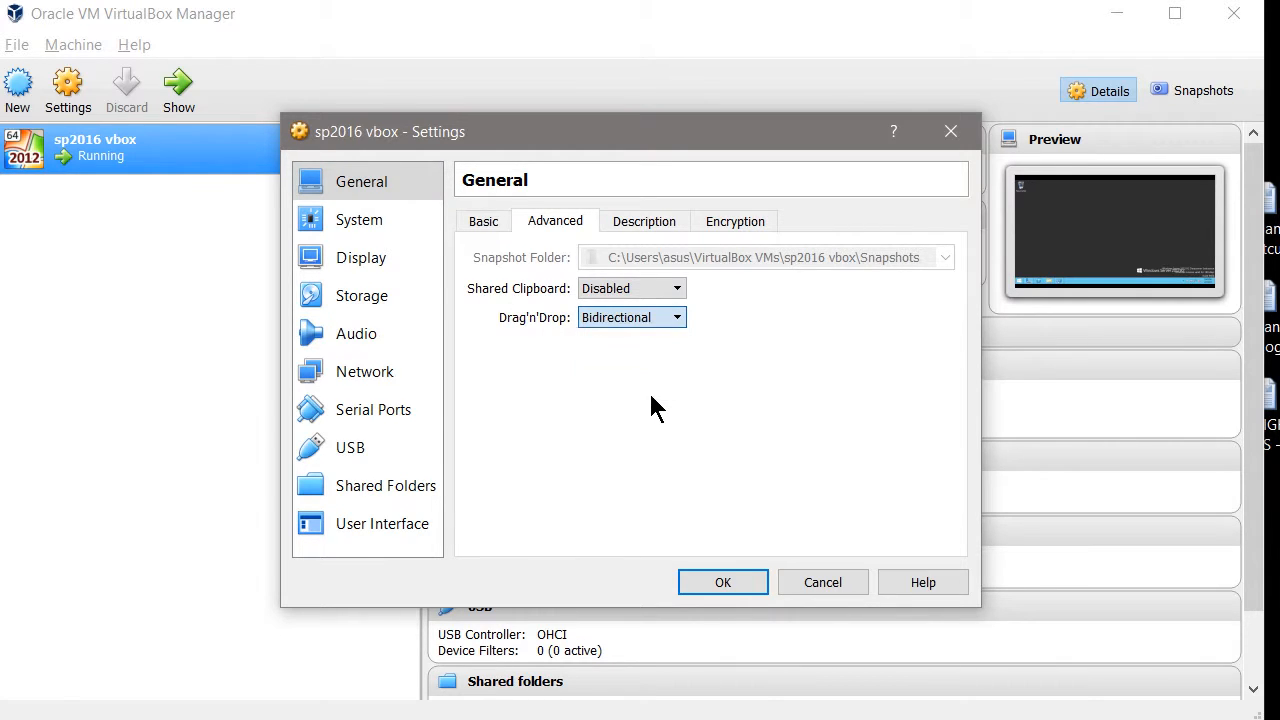
click(706, 582)
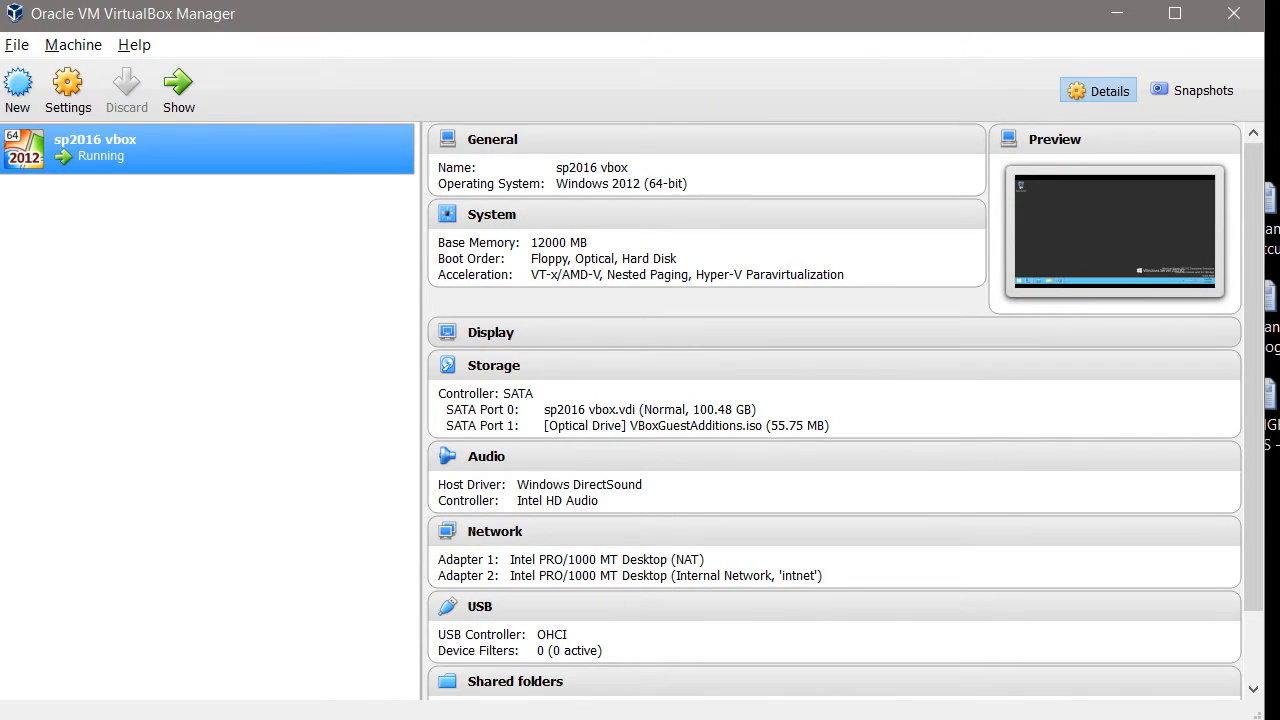
Switch to the running virtual machine, open Windows PowerShell, and list the contents of the Administrator's Desktop folder.
key(alt+Tab)
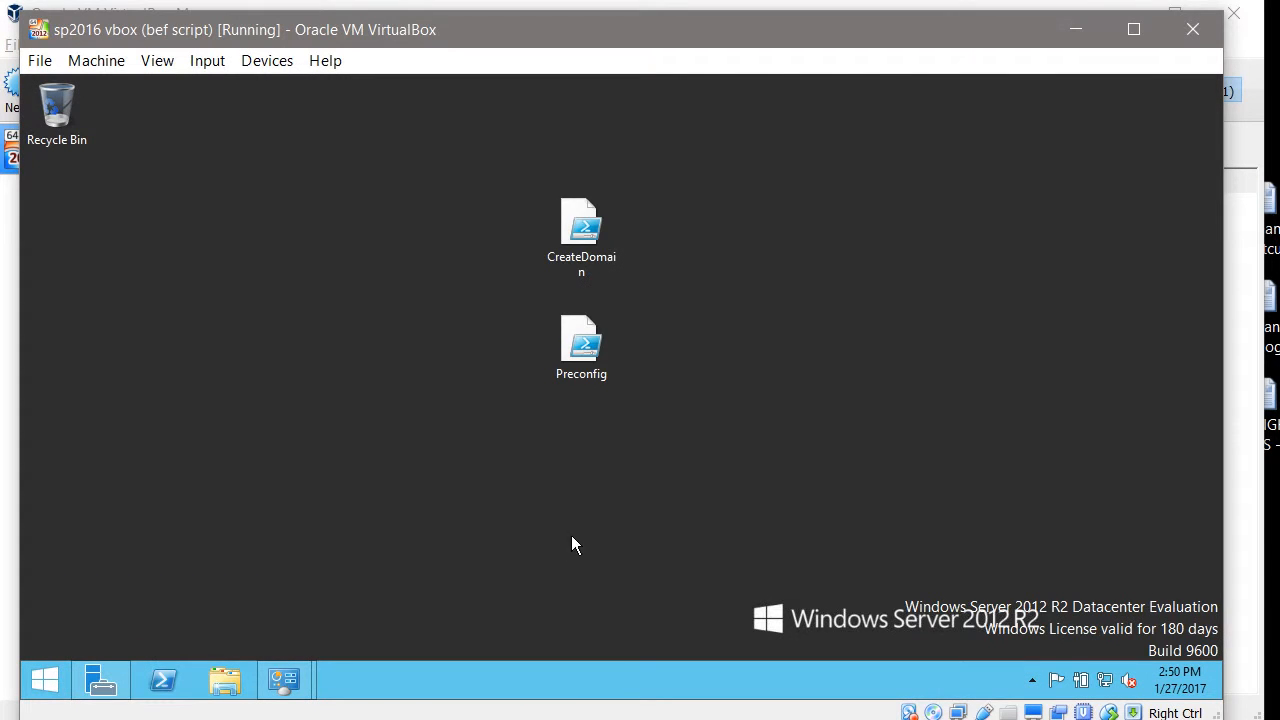
drag(642, 540, 626, 384)
click(142, 615)
right_click(165, 690)
click(160, 604)
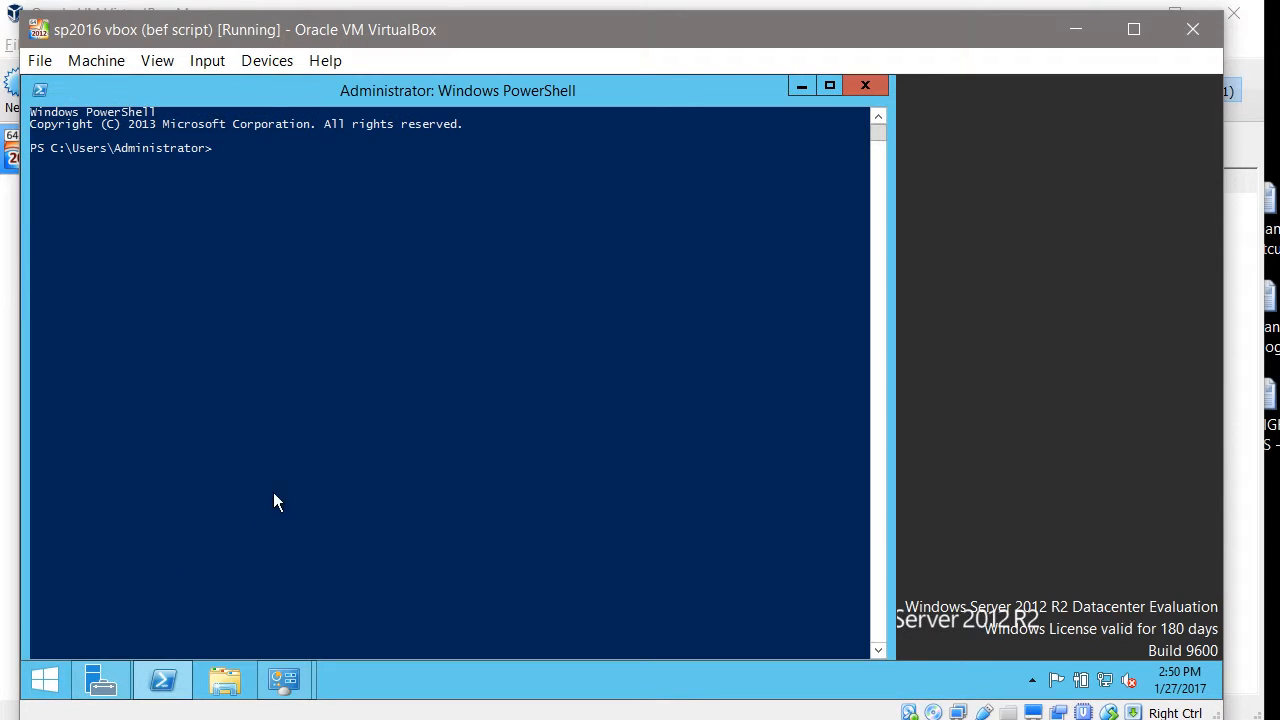
text(cd des)
key(Tab)
key(Return)
text(dir)
key(Return)
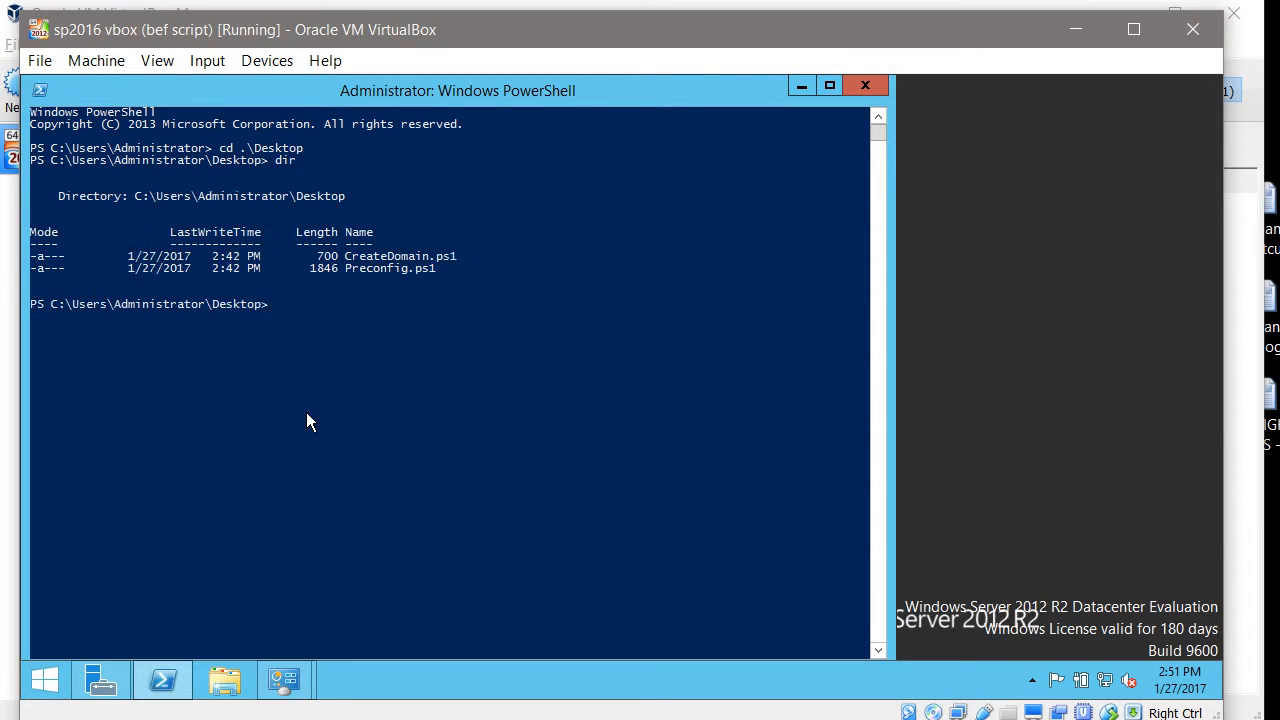
Run the Preconfig.ps1 script from the Desktop folder and review the guest's ipconfig output in Command Prompt.
text(prec)
key(Tab)
key(Return)
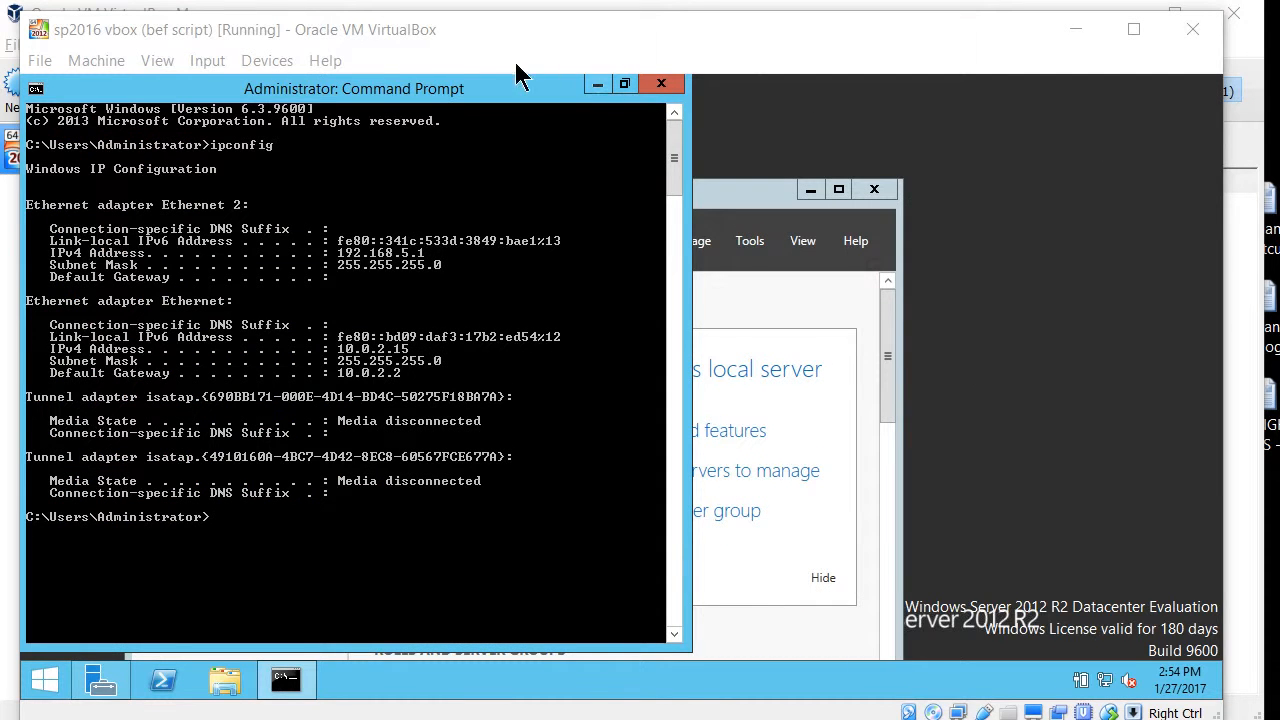
click(335, 93)
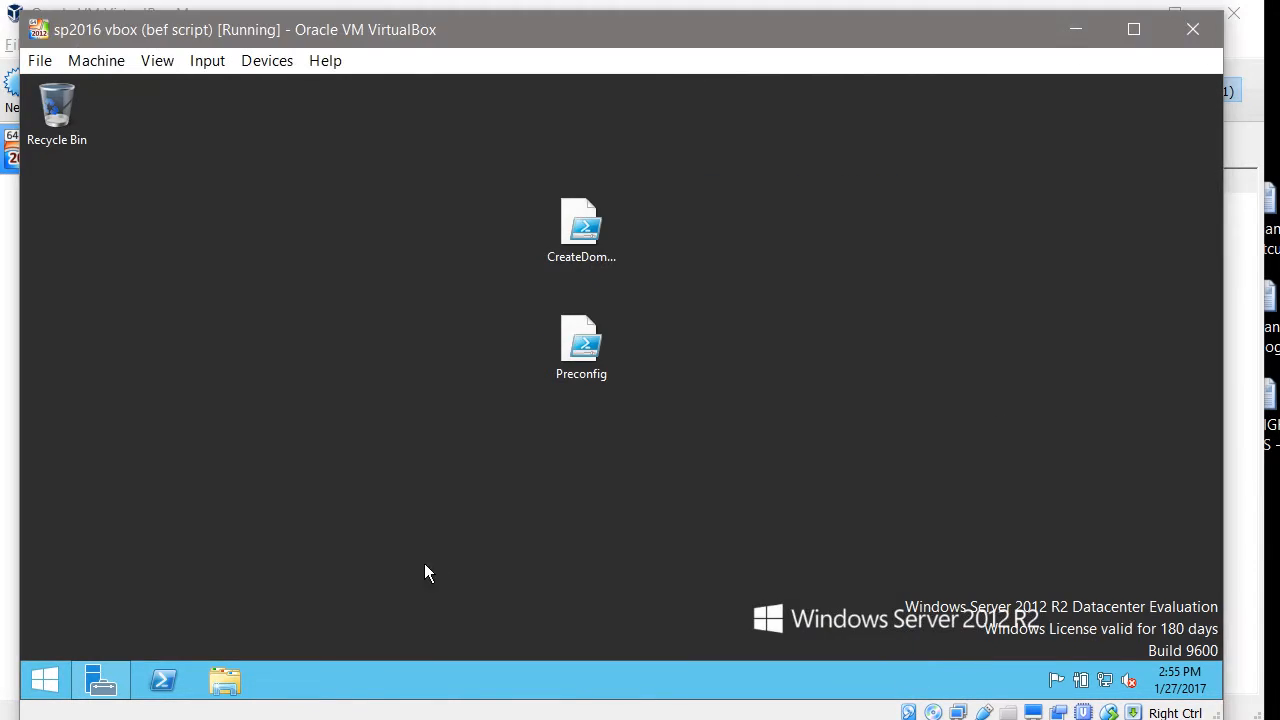
Open PowerShell as administrator, change to the Desktop folder, and list its files.
right_click(160, 684)
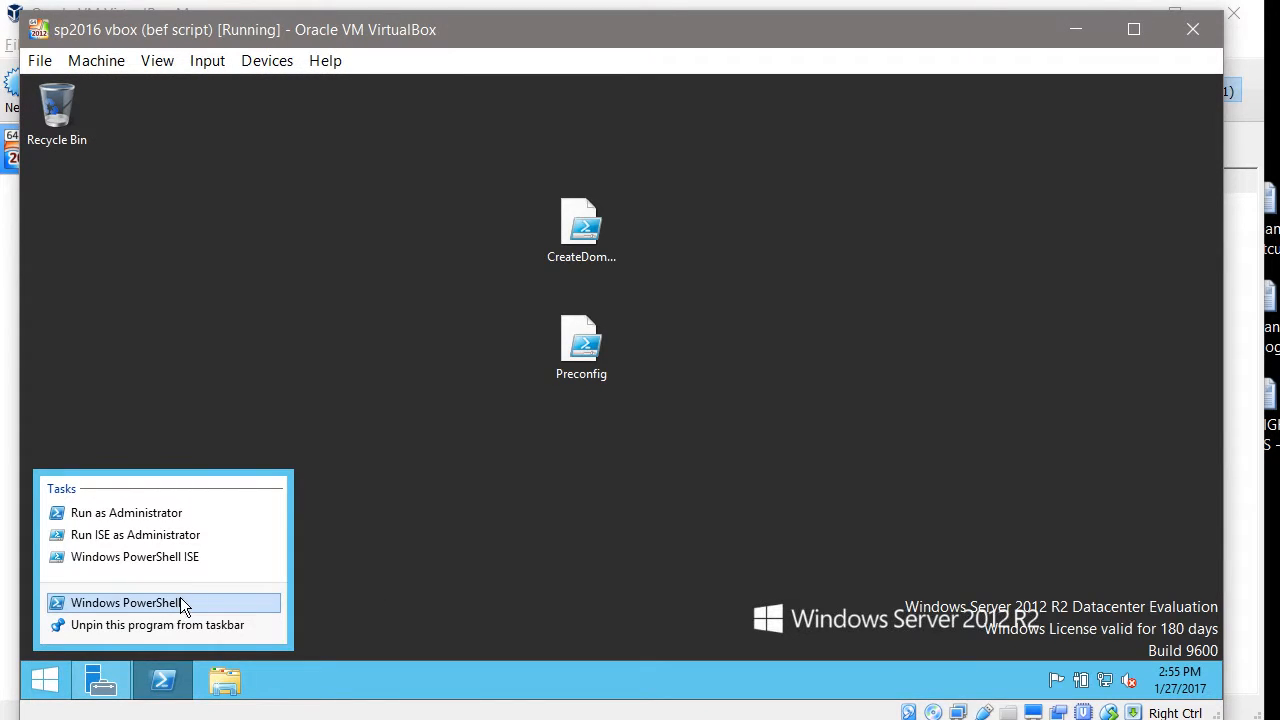
click(157, 514)
click(427, 368)
text(cd de)
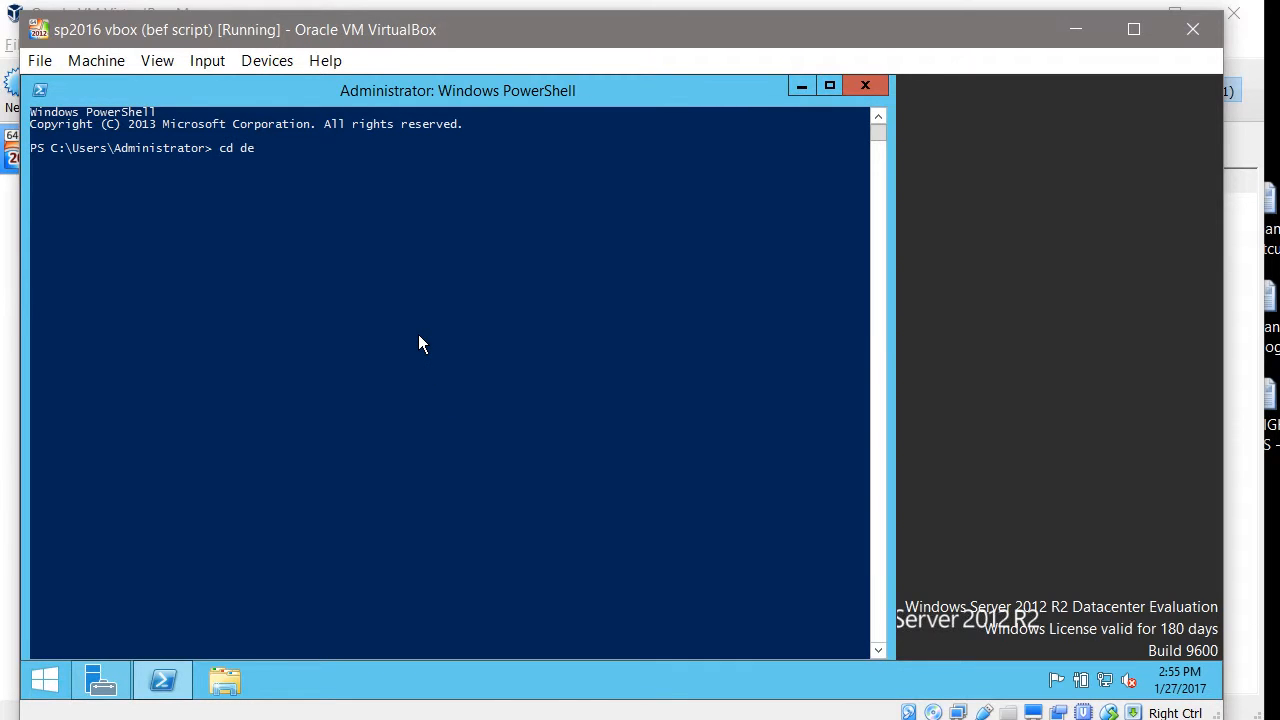
text(sk)
key(Tab)
key(Return)
text(dir)
key(Return)
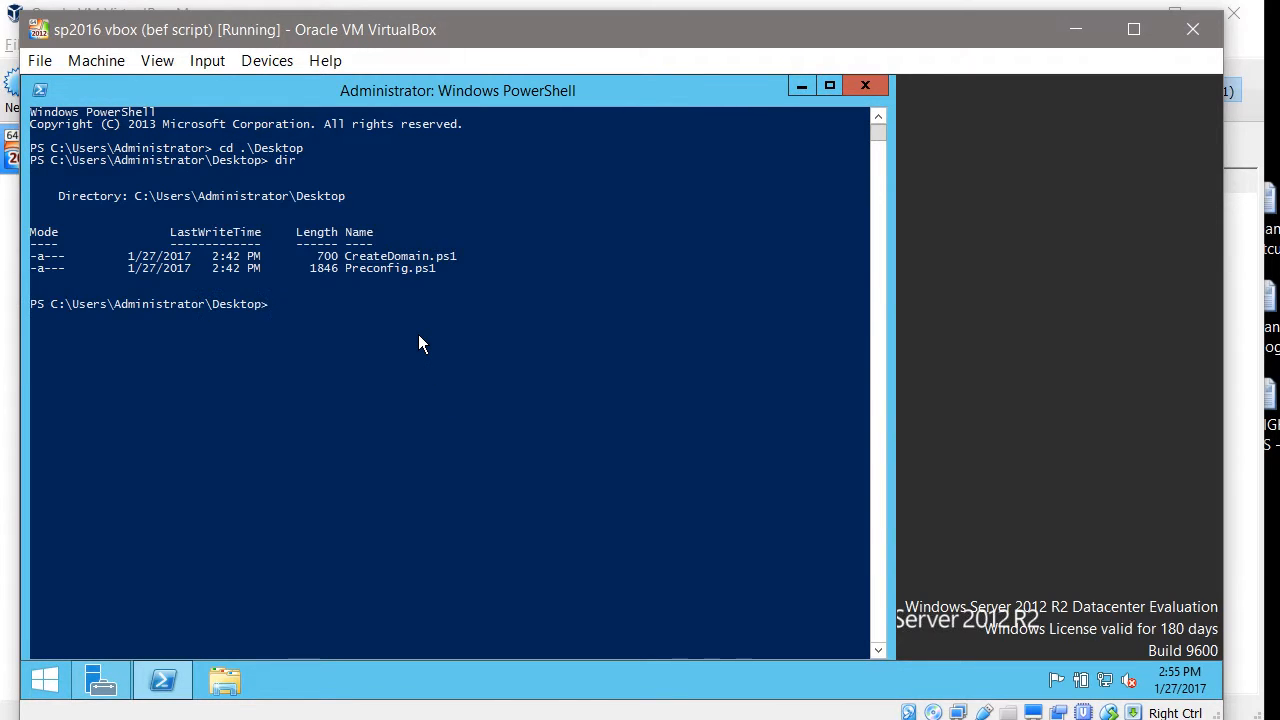
Run the CreateDomain.ps1 script and answer y to configure the server as a domain controller.
text(create)
key(Tab)
key(Return)
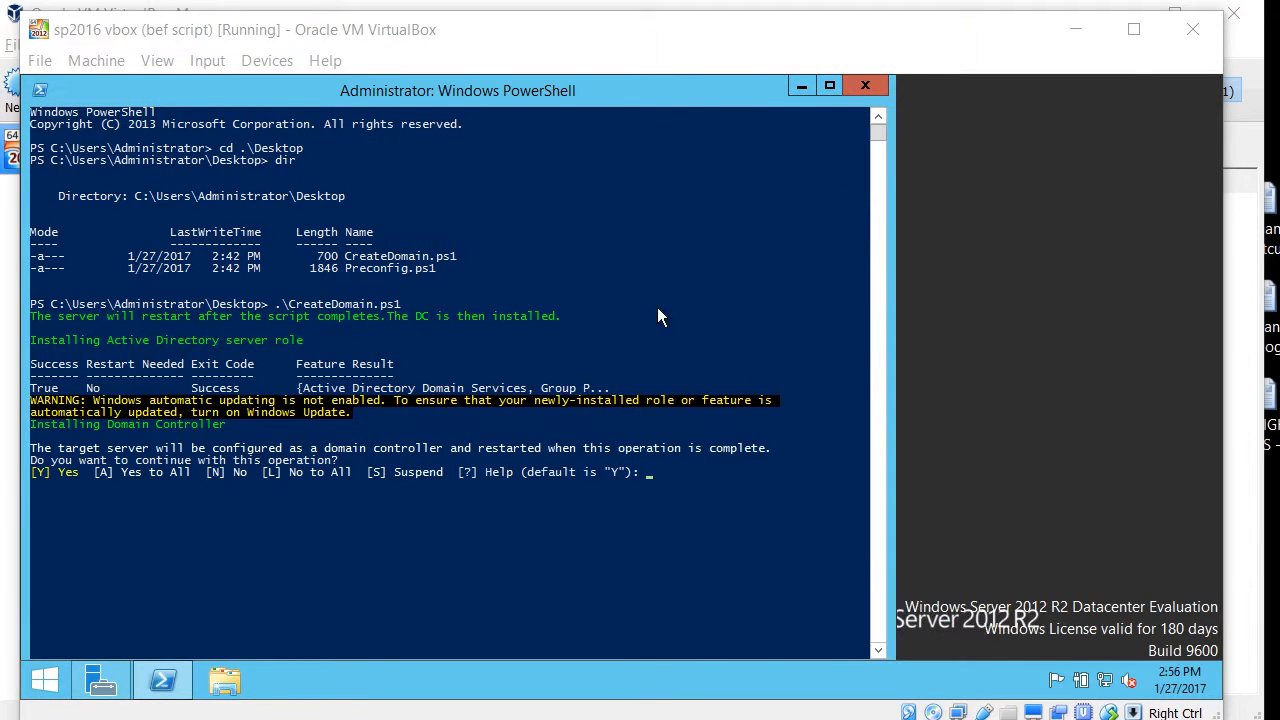
click(642, 342)
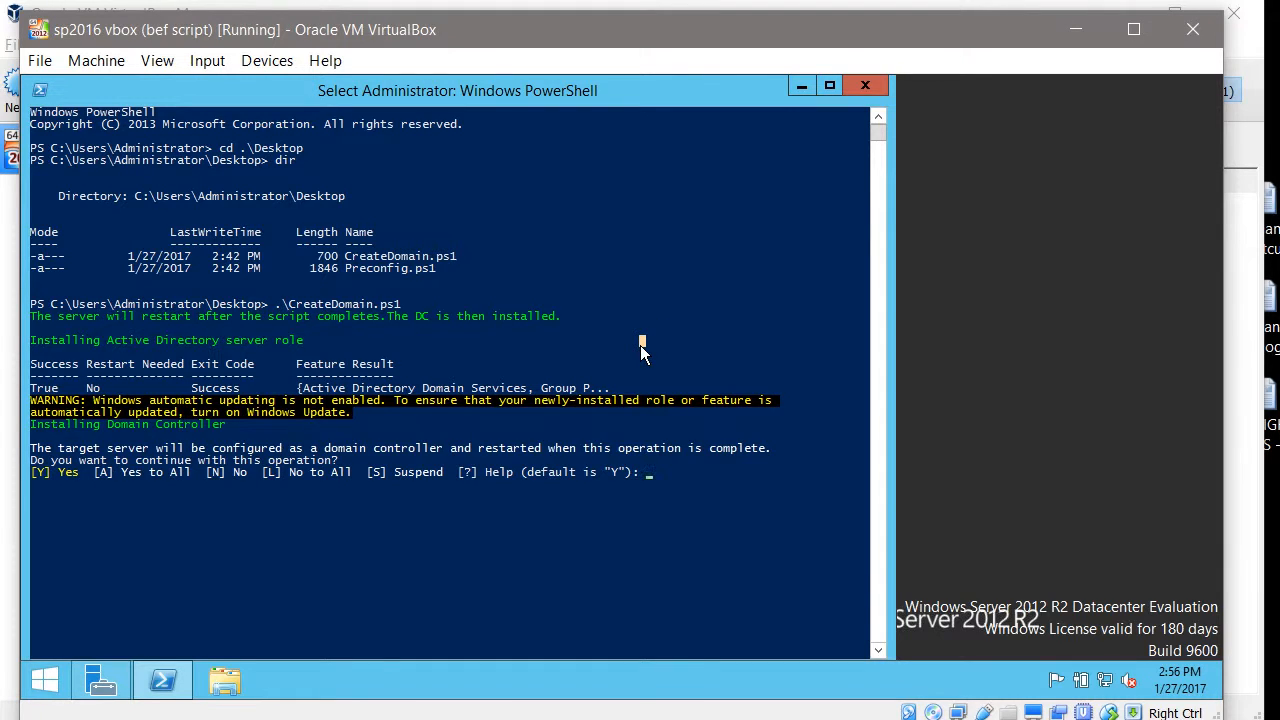
text(y)
key(Return)
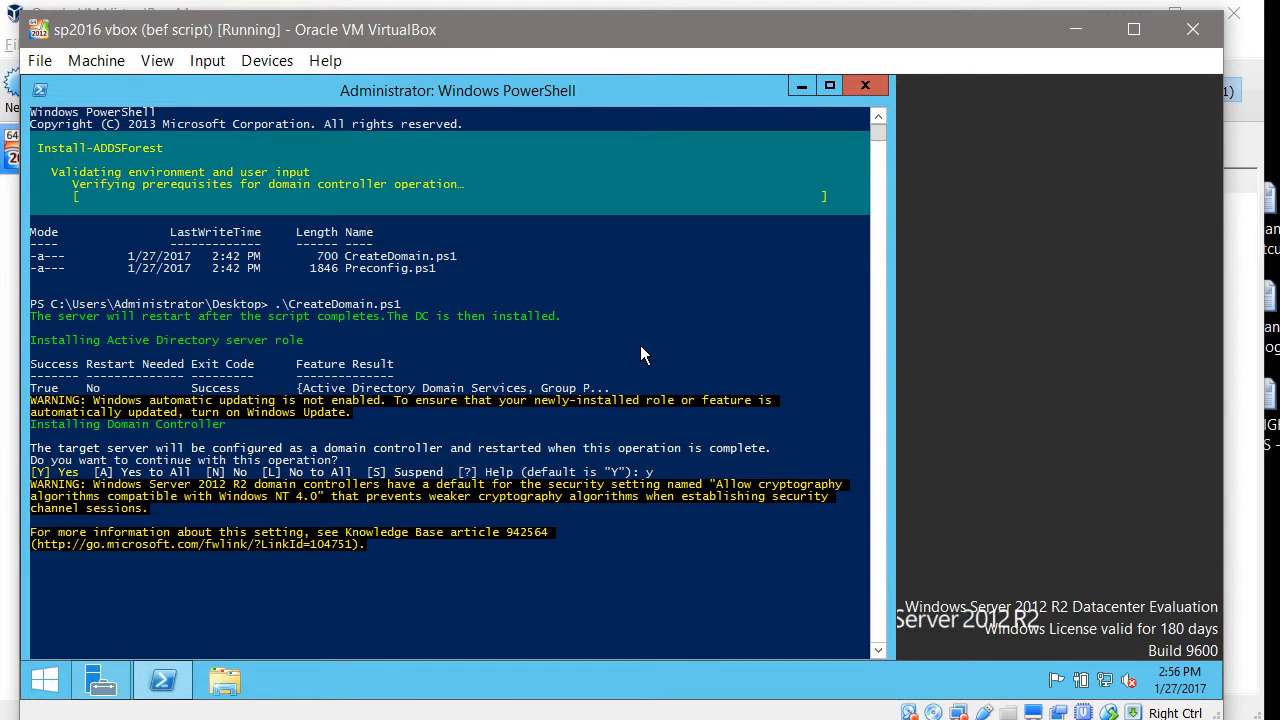
Bring up the sign-in prompt on the restarted server's lock screen.
key(super+c)
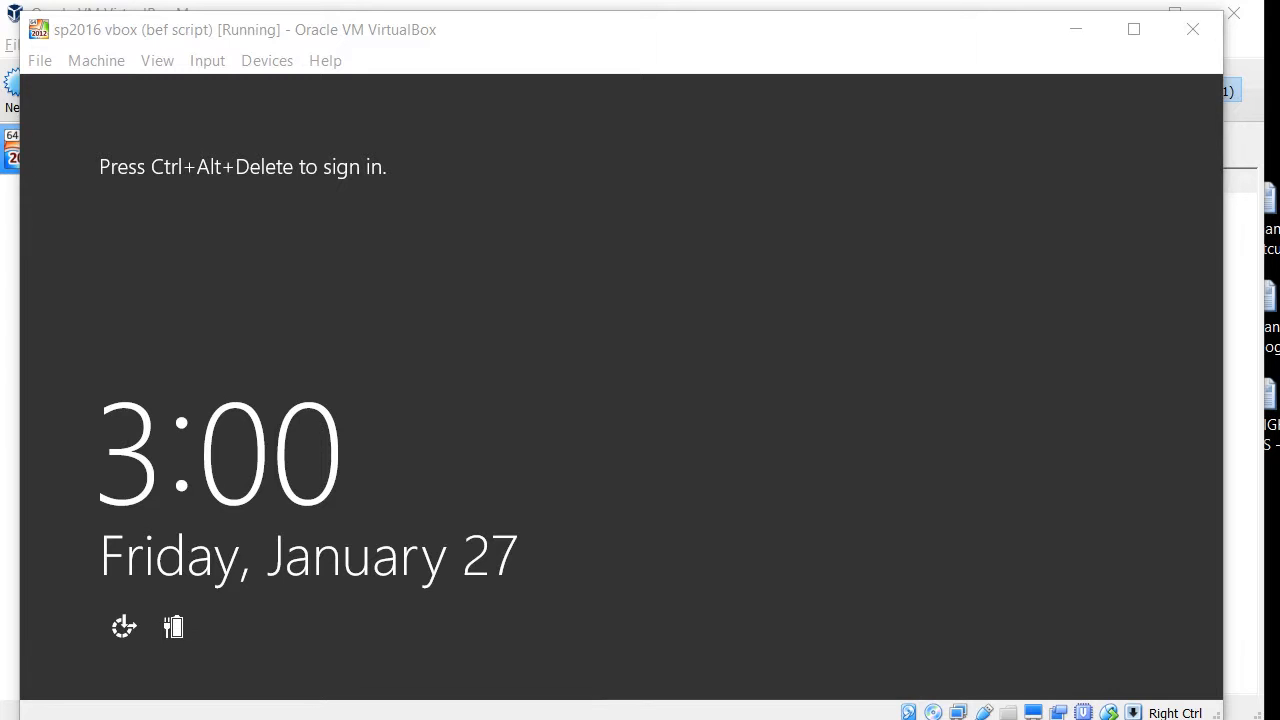
key(ctrl+alt+Delete)
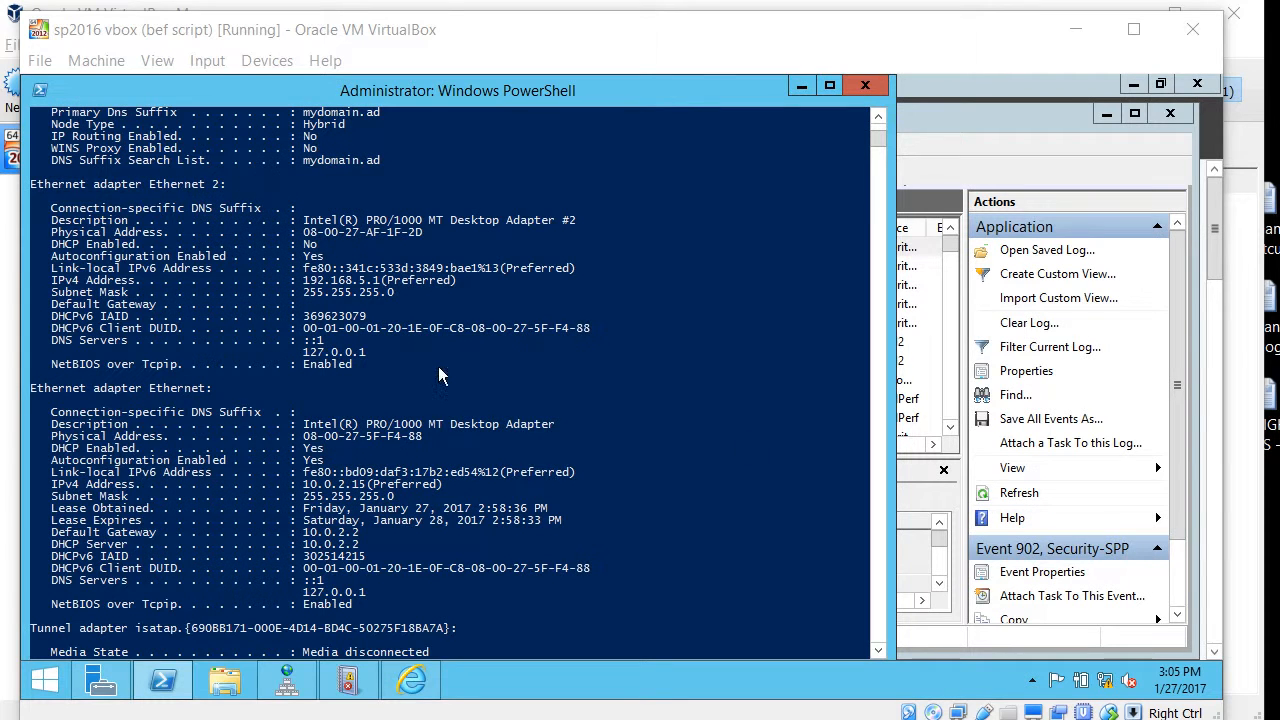
Highlight the IPv4 address of the Ethernet 2 adapter in the PowerShell IP configuration output.
click(621, 317)
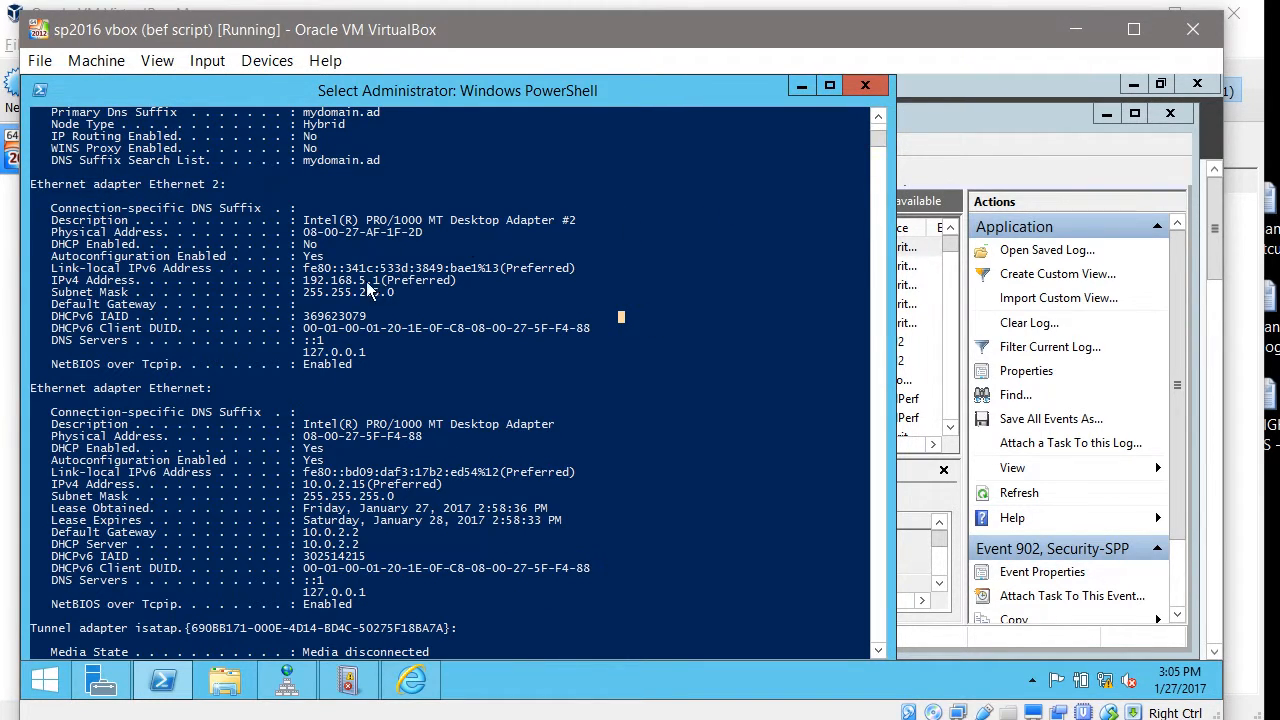
click(288, 268)
drag(316, 283, 388, 282)
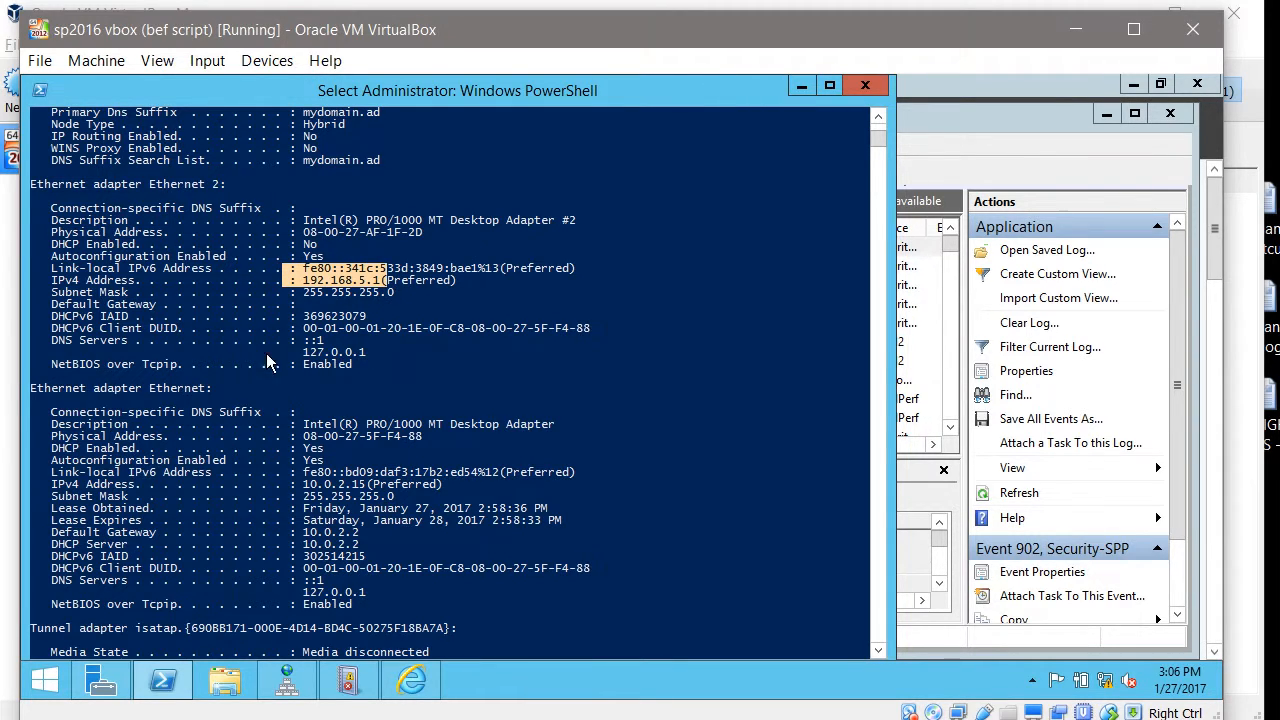
Highlight the IPv4 DNS server address of the Ethernet 2 adapter in the PowerShell output.
drag(306, 357, 371, 360)
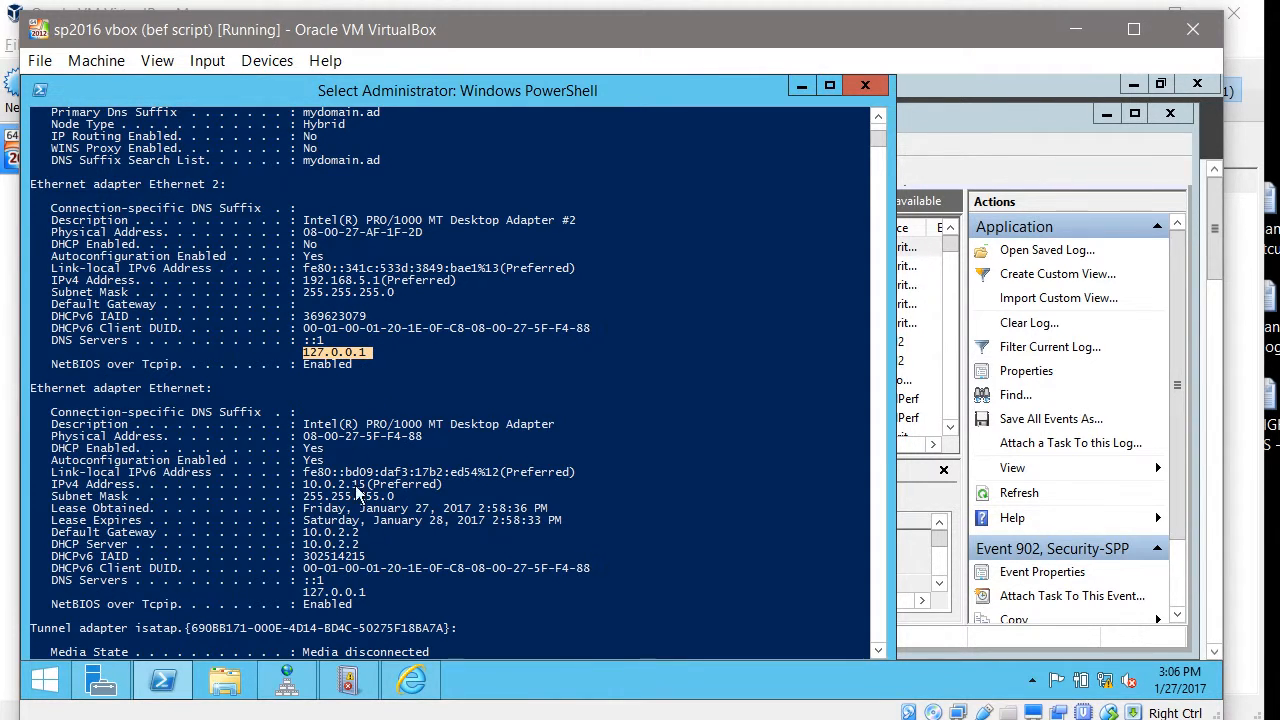
Review the System log in Event Viewer, return to the Application log, and minimize Event Viewer.
click(363, 688)
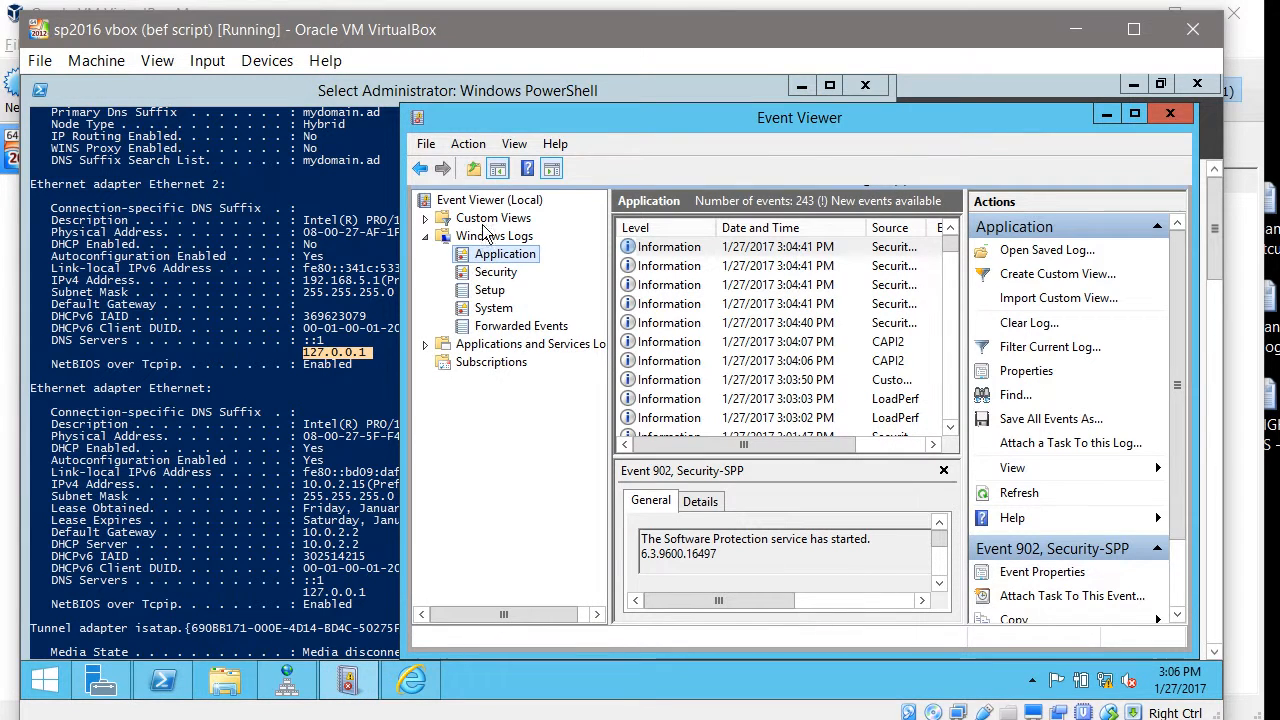
click(499, 308)
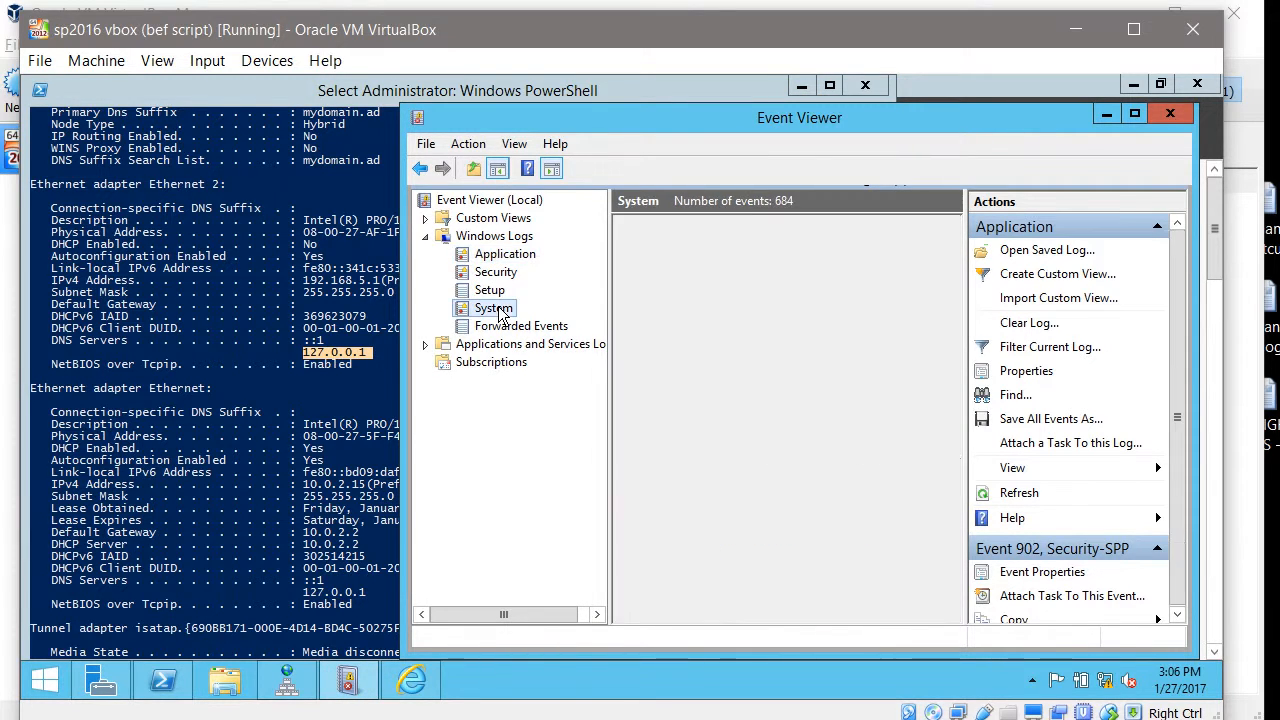
scroll(930, 285, down, 3)
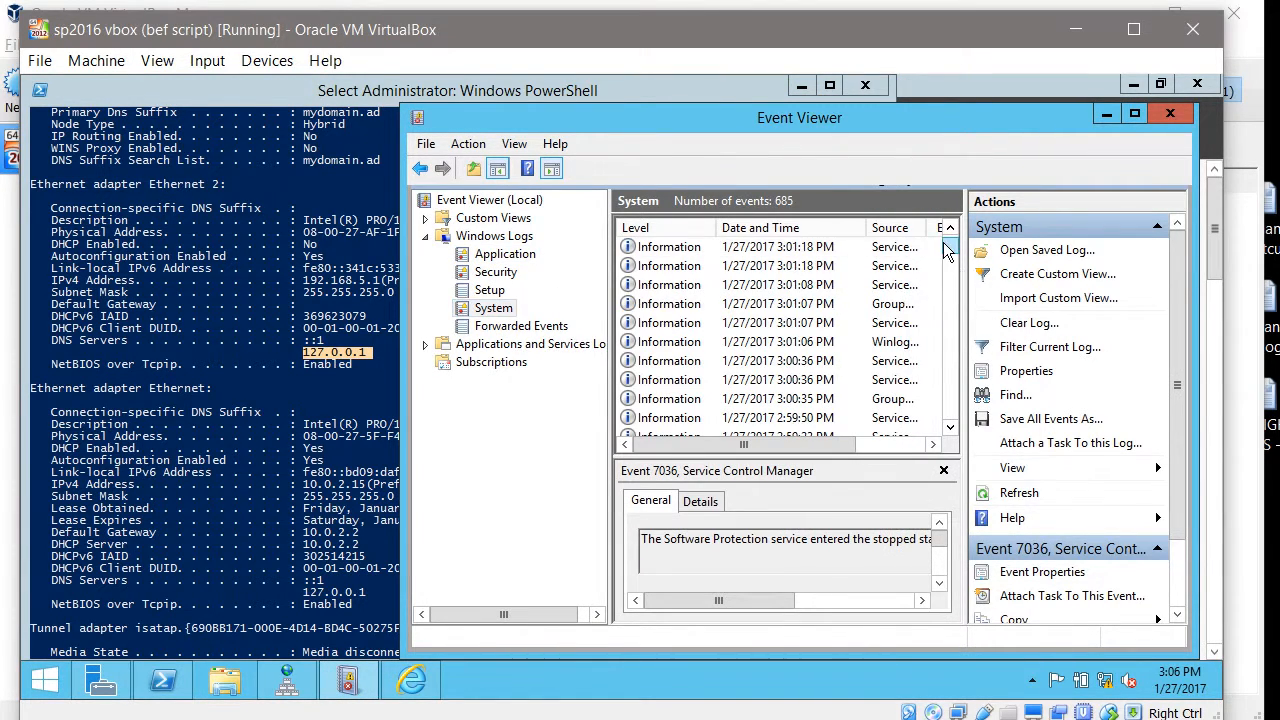
scroll(950, 235, up, 3)
click(505, 254)
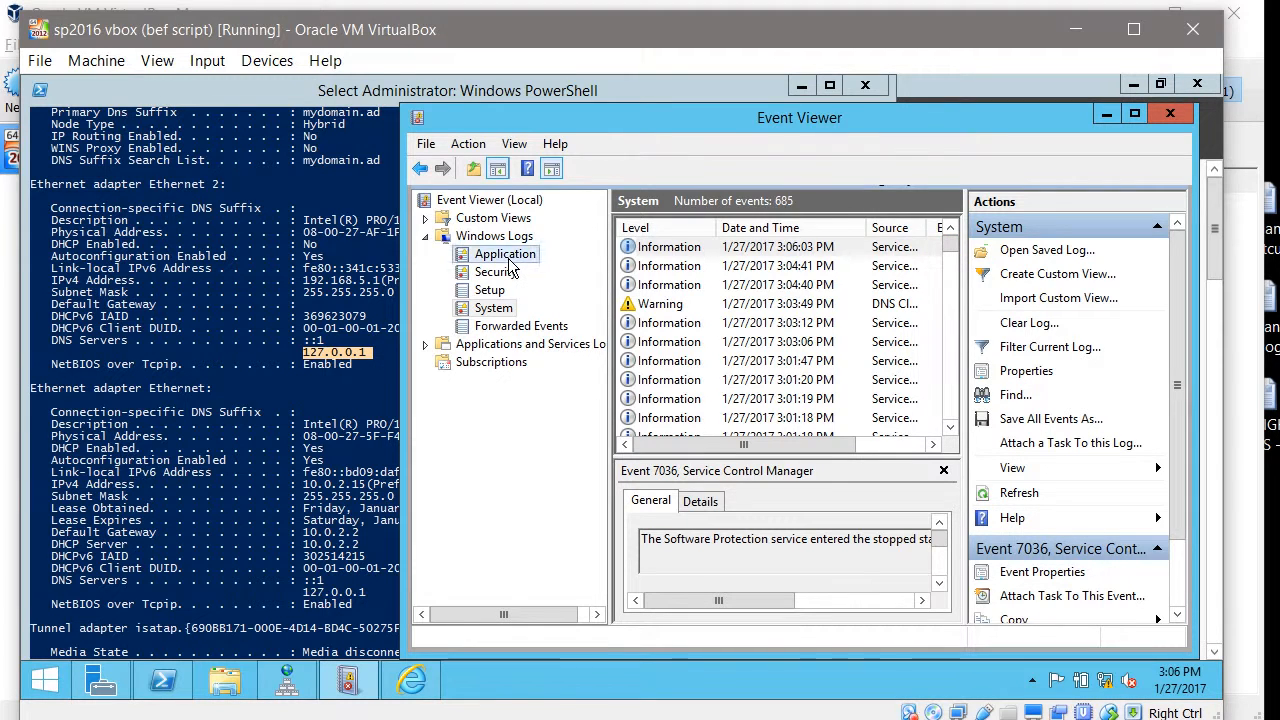
click(1107, 114)
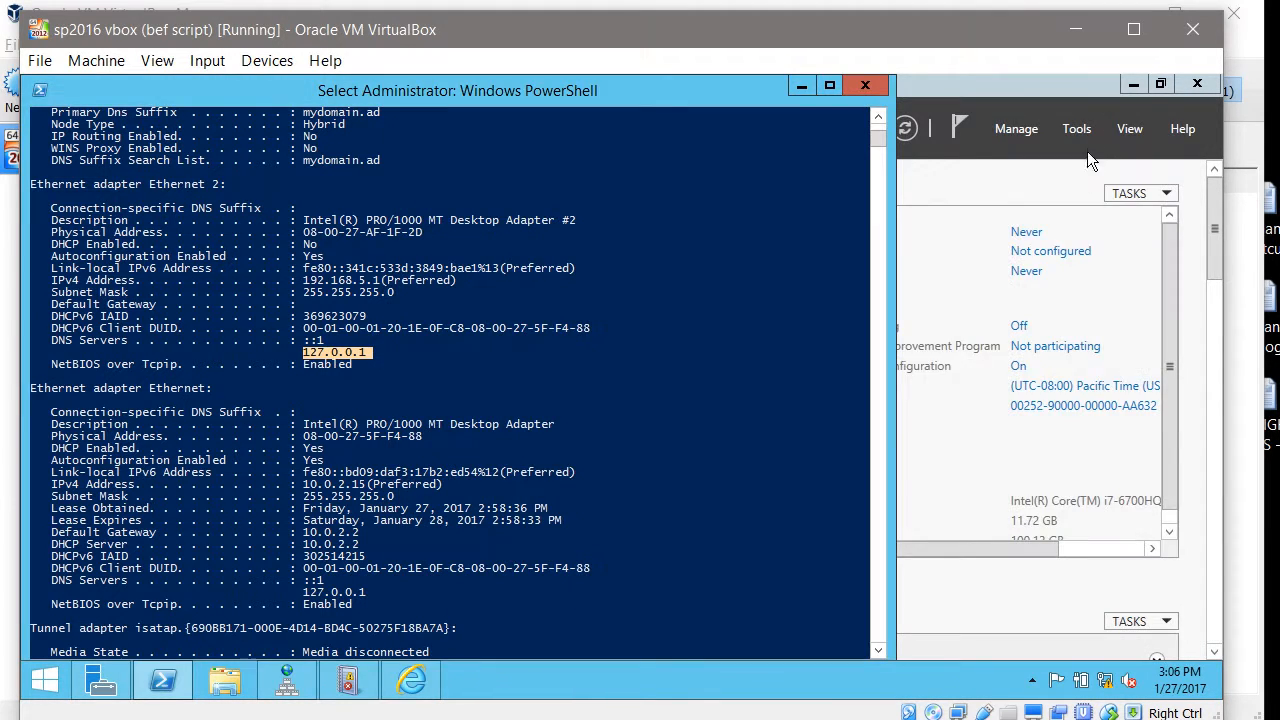
Check internet access with the Google page in Internet Explorer, and switch to DNS Manager to view the mydomain.ad zone's records.
click(405, 680)
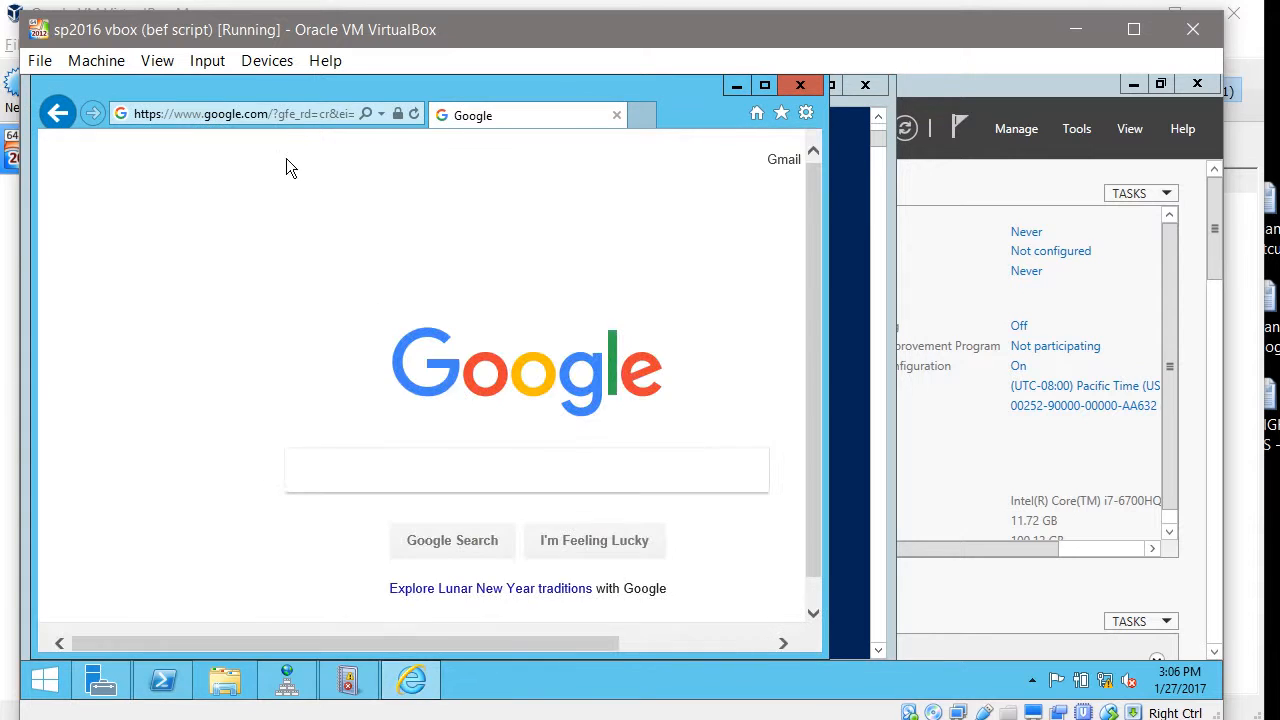
click(277, 112)
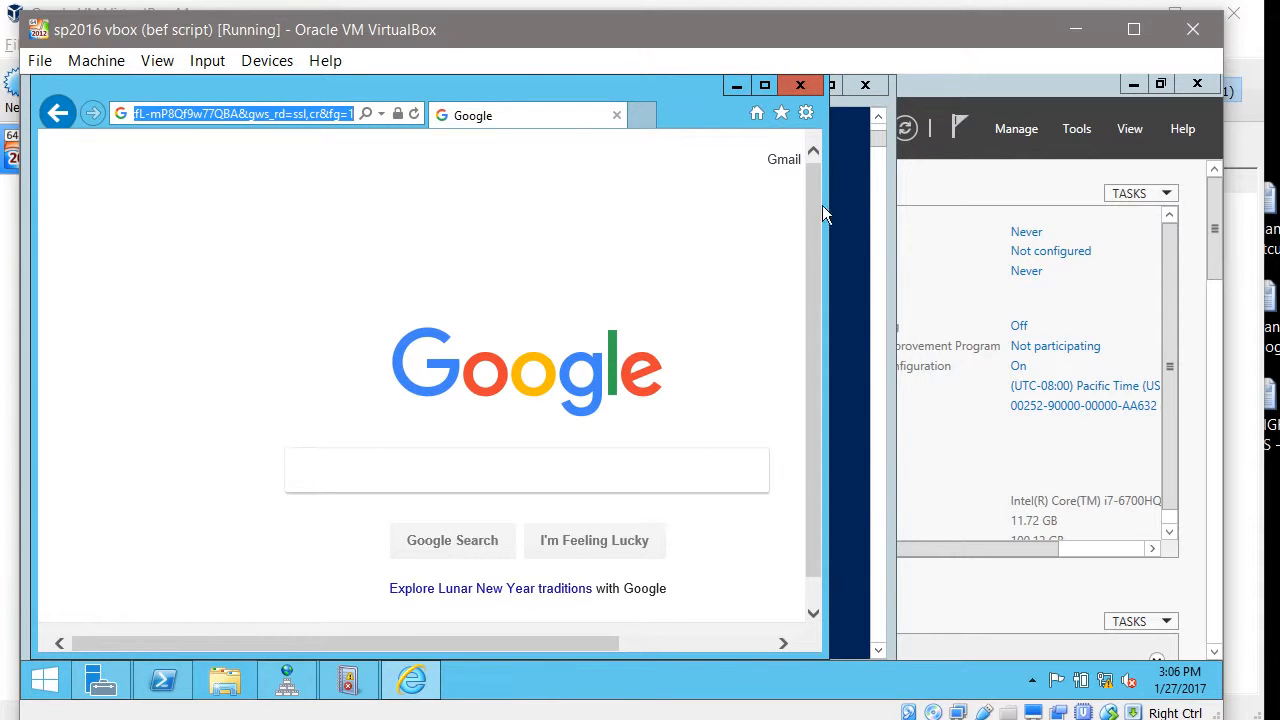
click(288, 686)
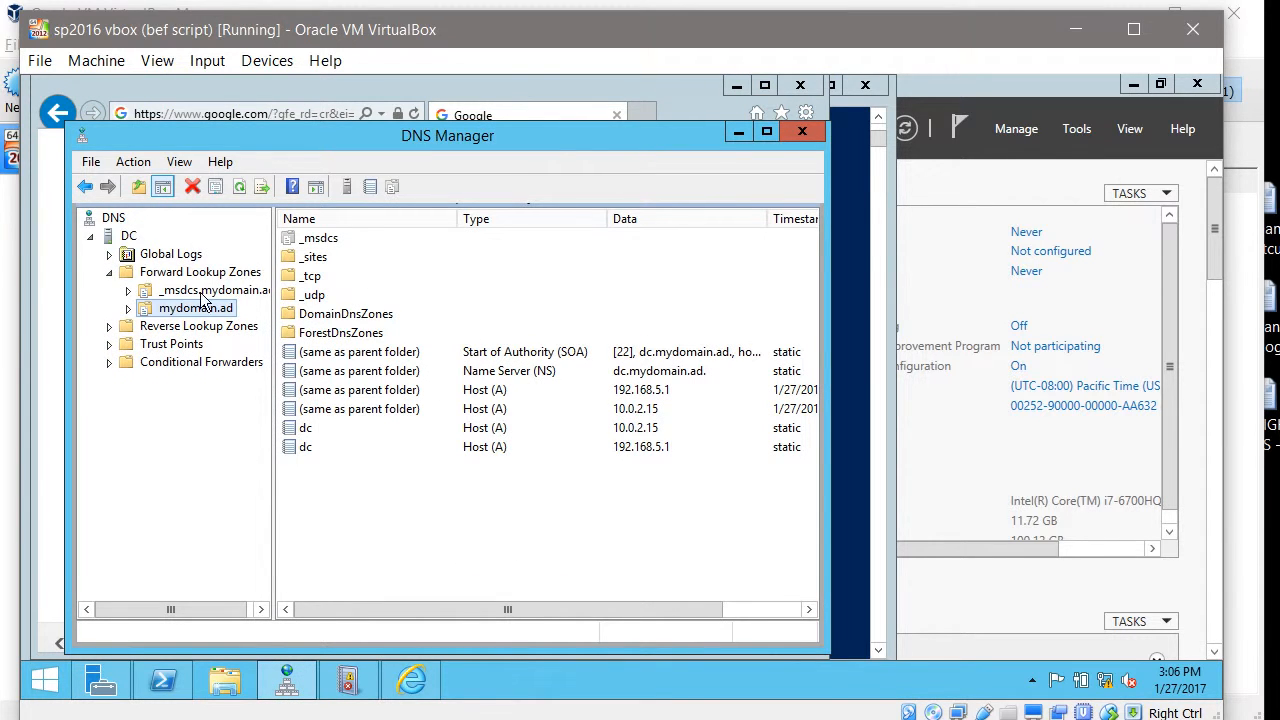